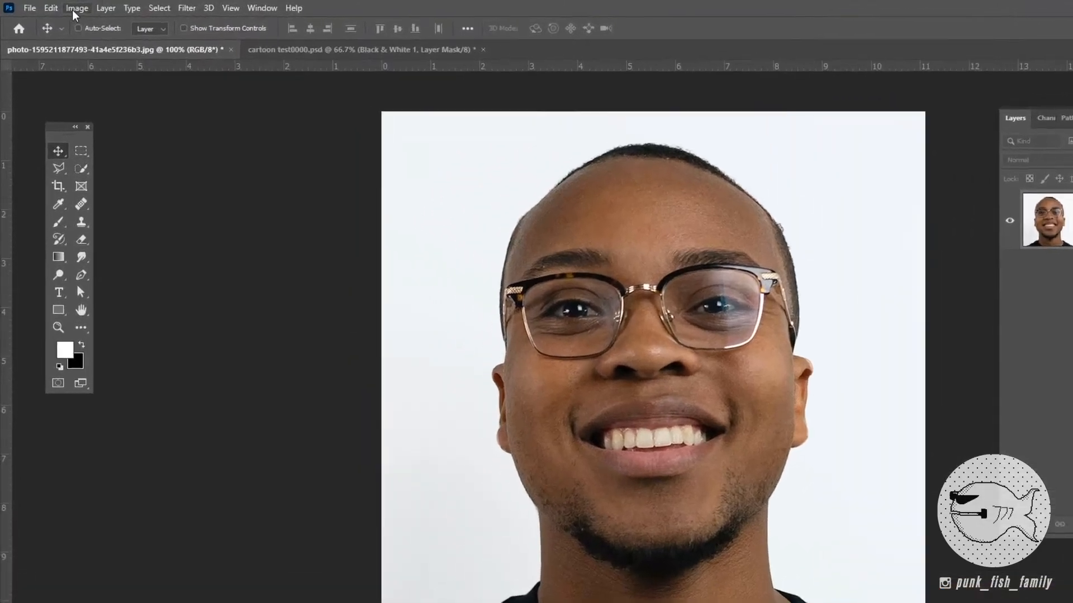
Check the photo's pixel dimensions and resolution in the Image Size settings.
click(63, 6)
click(77, 91)
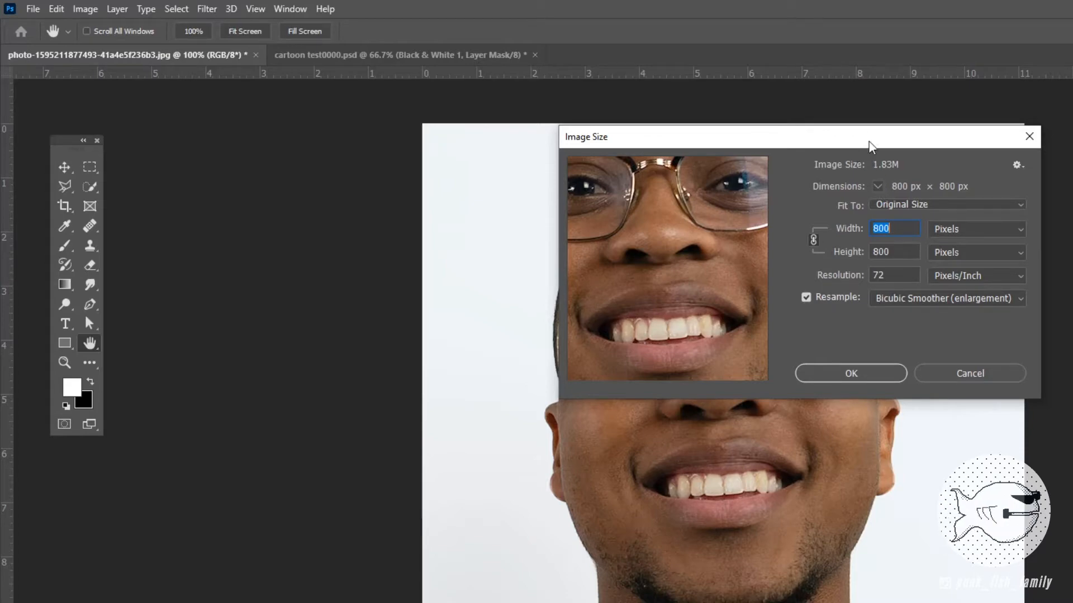
drag(864, 145, 836, 248)
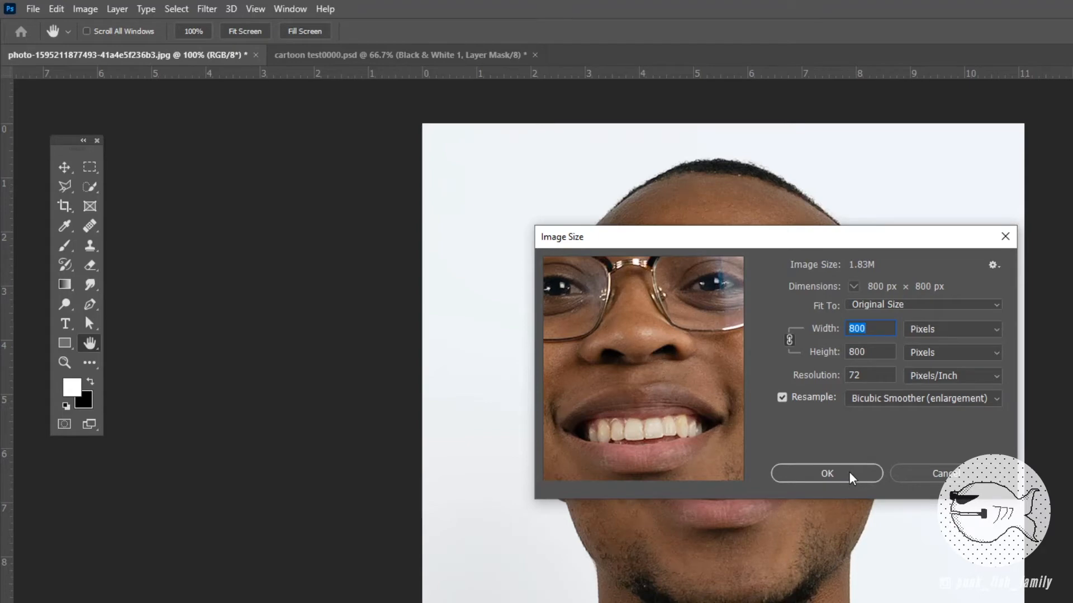
click(867, 475)
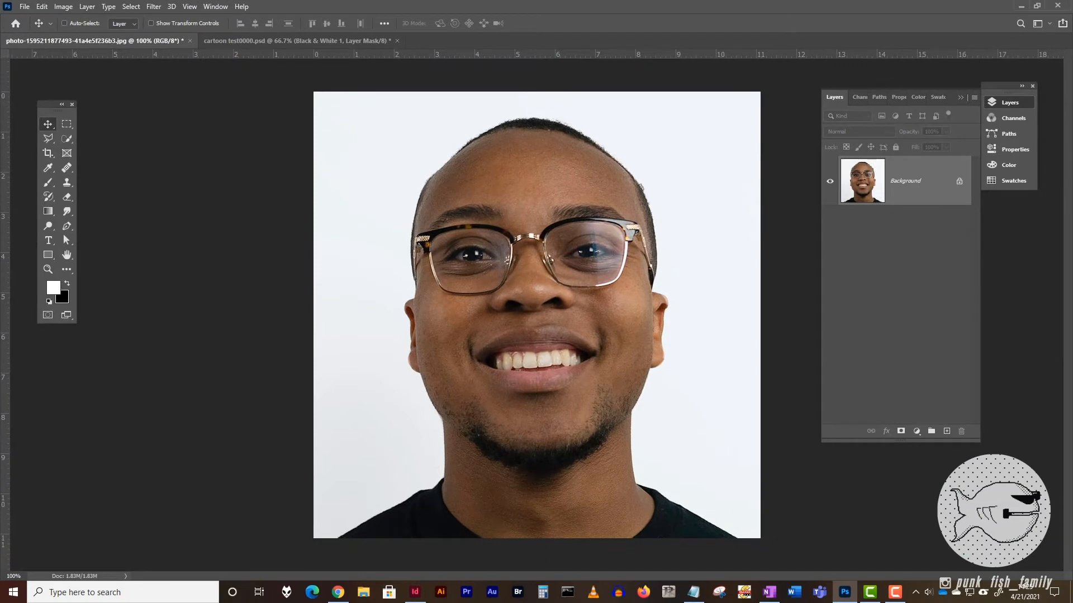
Duplicate the Background layer and apply an S-shaped Curves adjustment to the copy, lowering input 63 to output 38 and lifting the highlights.
drag(862, 189, 948, 359)
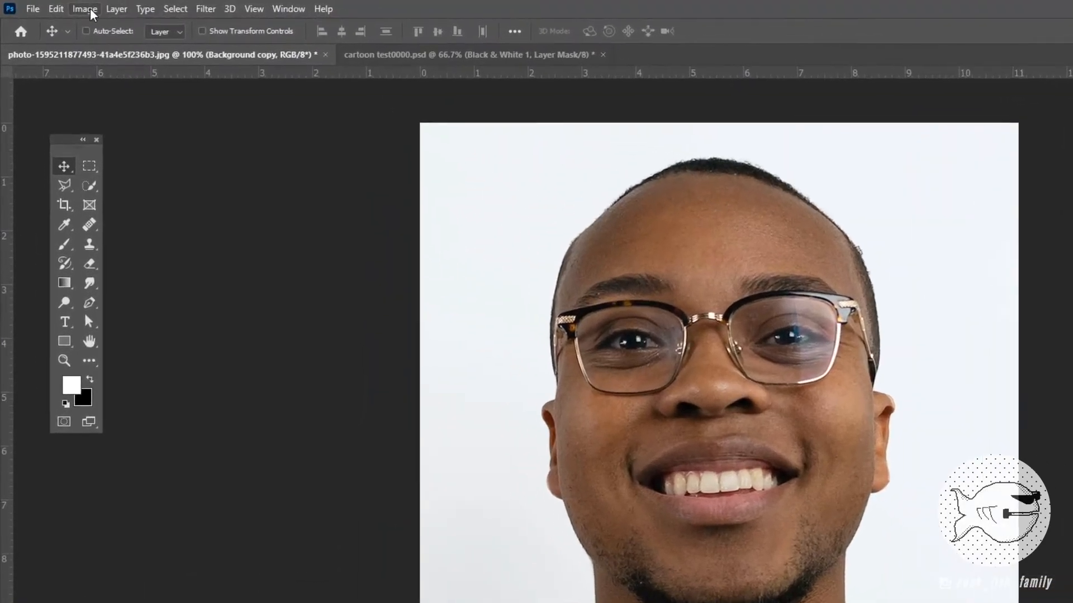
click(63, 6)
mouse_move(210, 47)
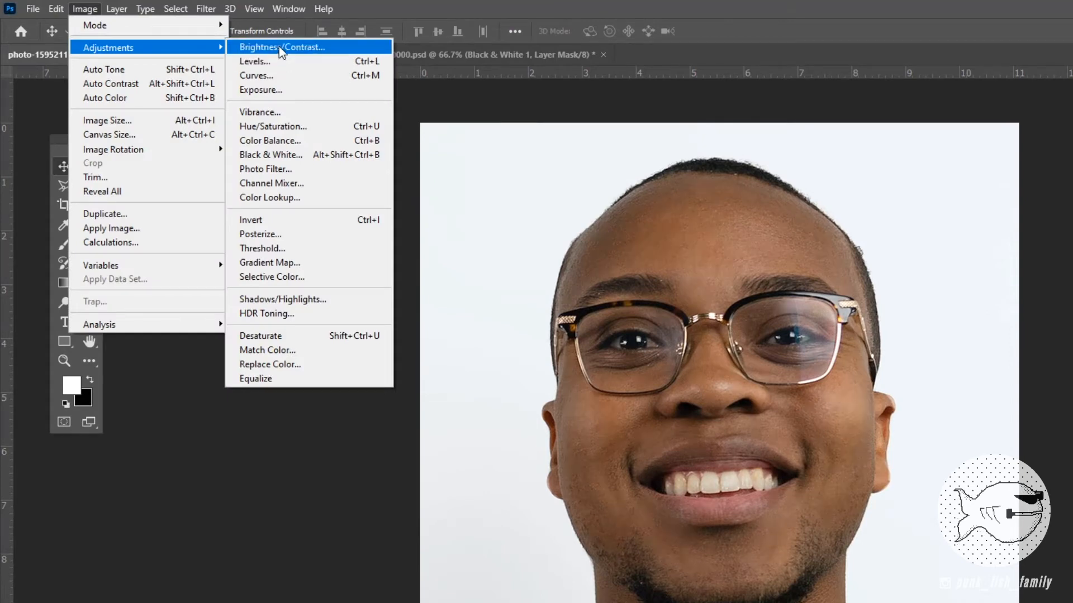
click(279, 74)
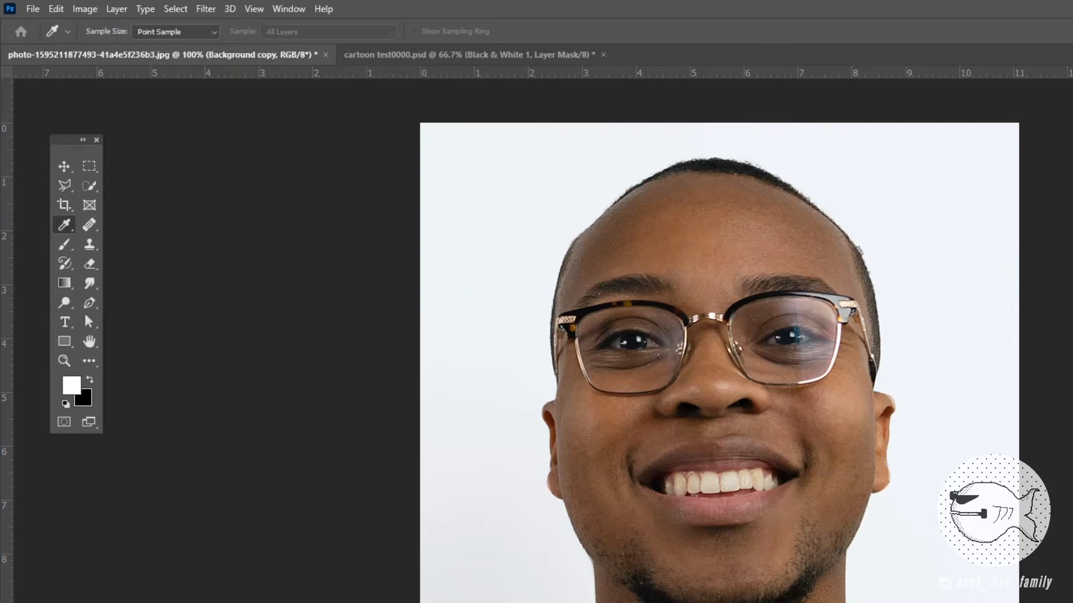
drag(871, 203, 397, 137)
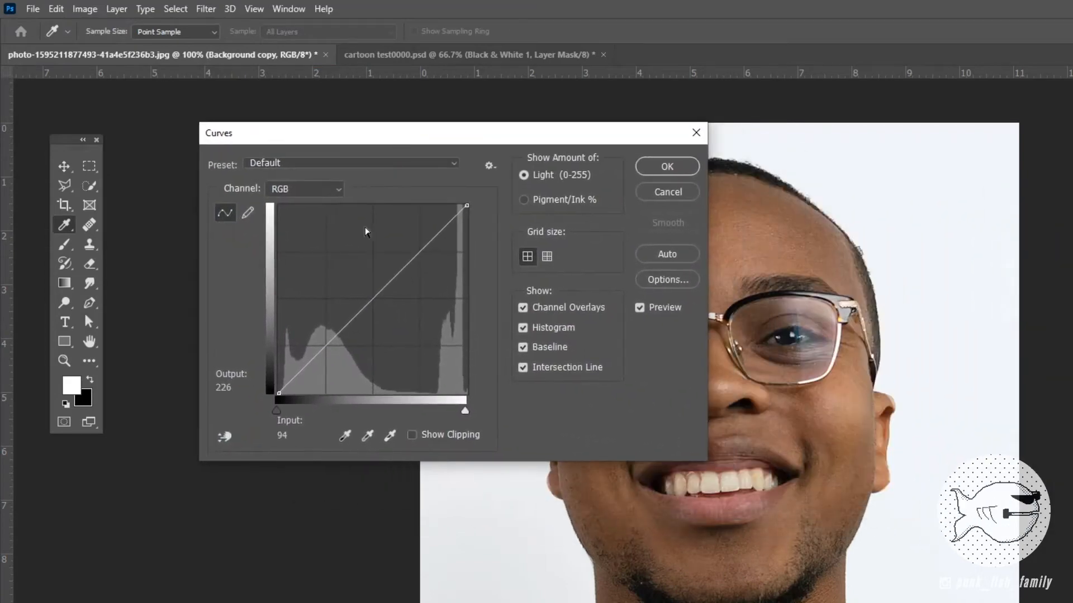
drag(324, 347, 325, 362)
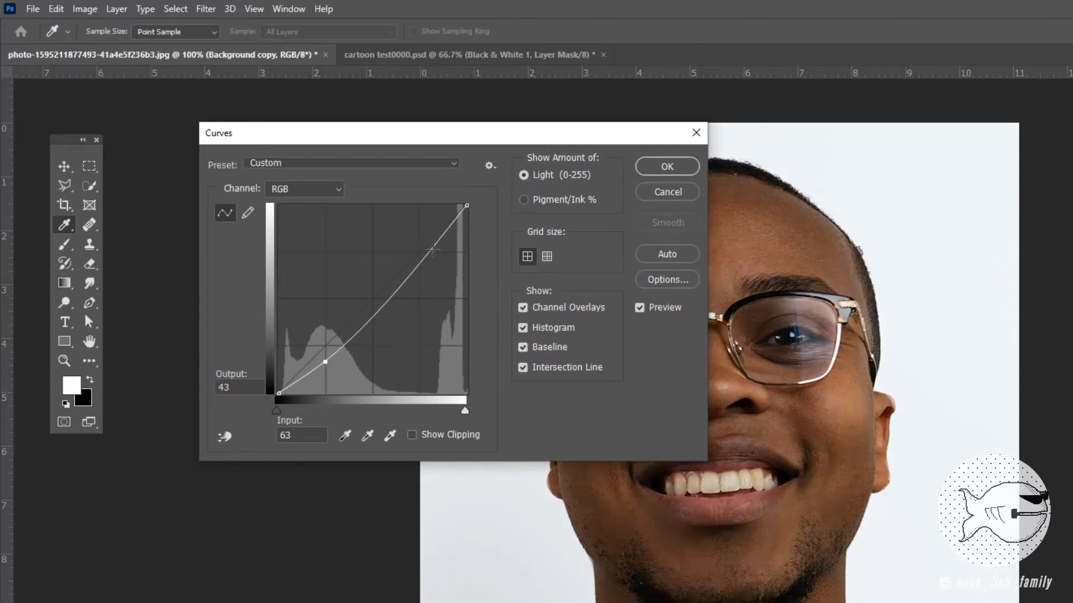
drag(435, 246, 447, 209)
click(327, 363)
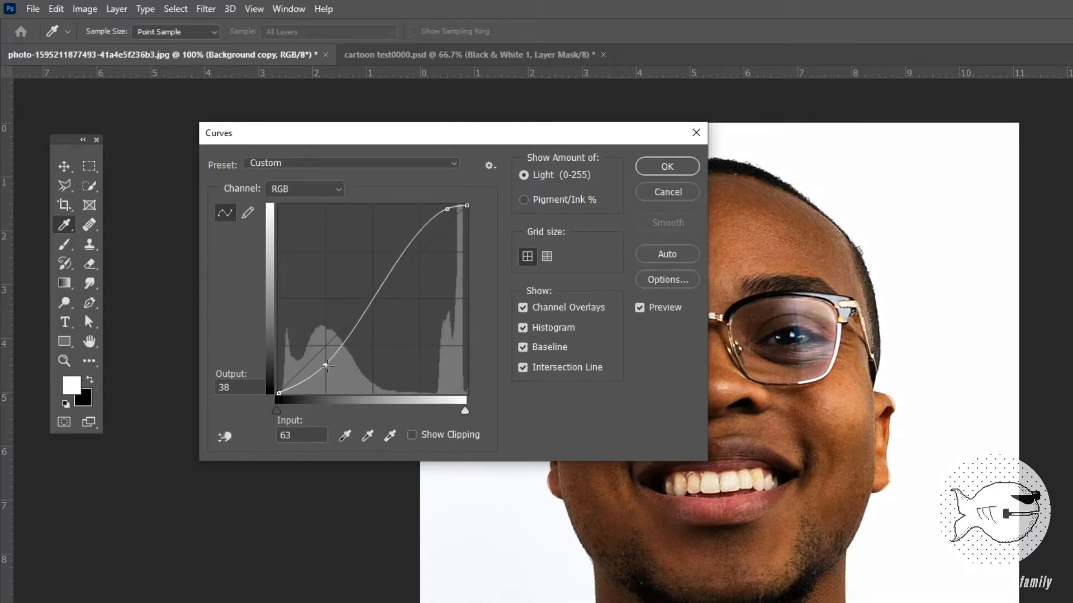
click(654, 167)
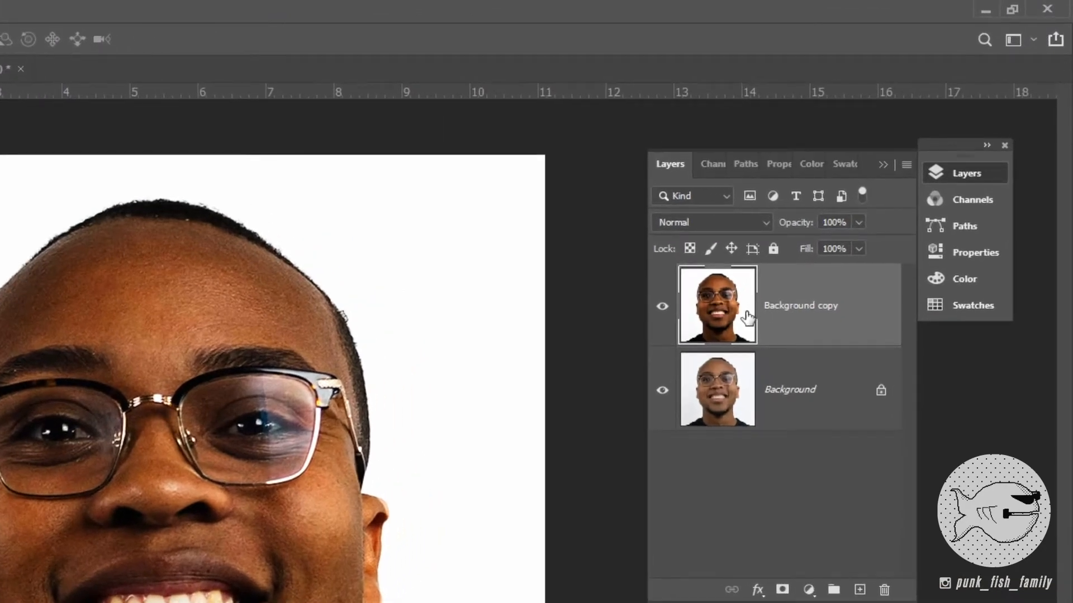
Duplicate the contrast-adjusted layer and apply a High Pass filter with a 3.0 pixel radius to the new copy.
drag(745, 316, 860, 590)
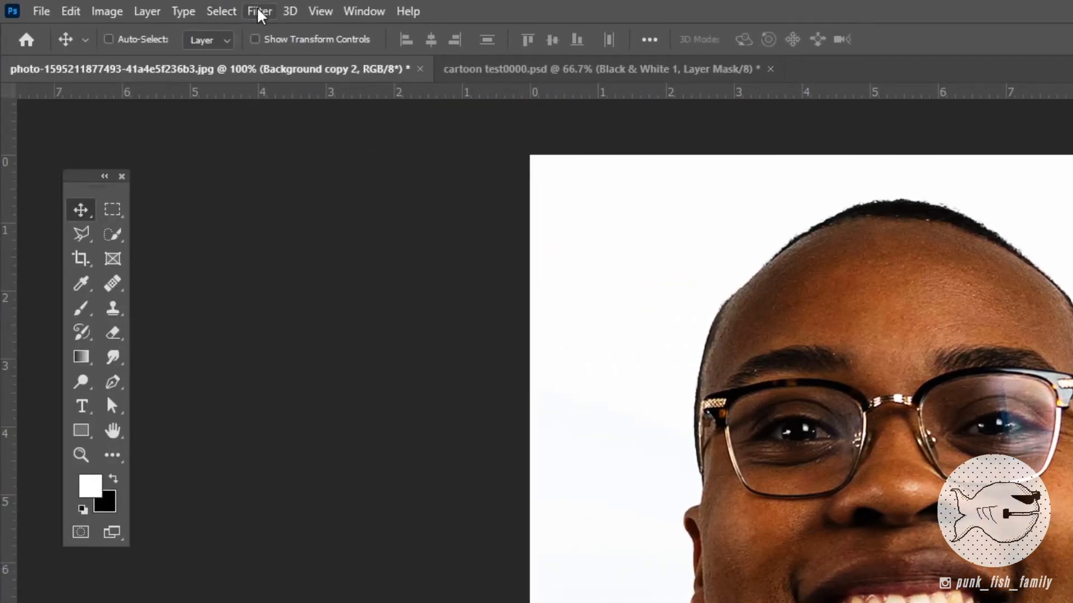
click(260, 12)
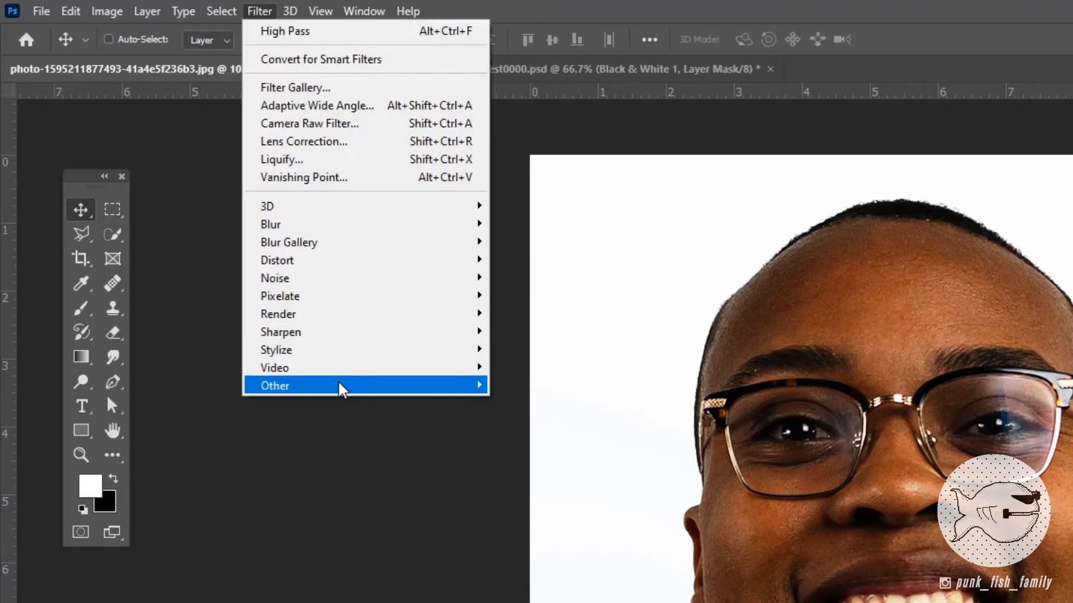
mouse_move(342, 388)
click(515, 403)
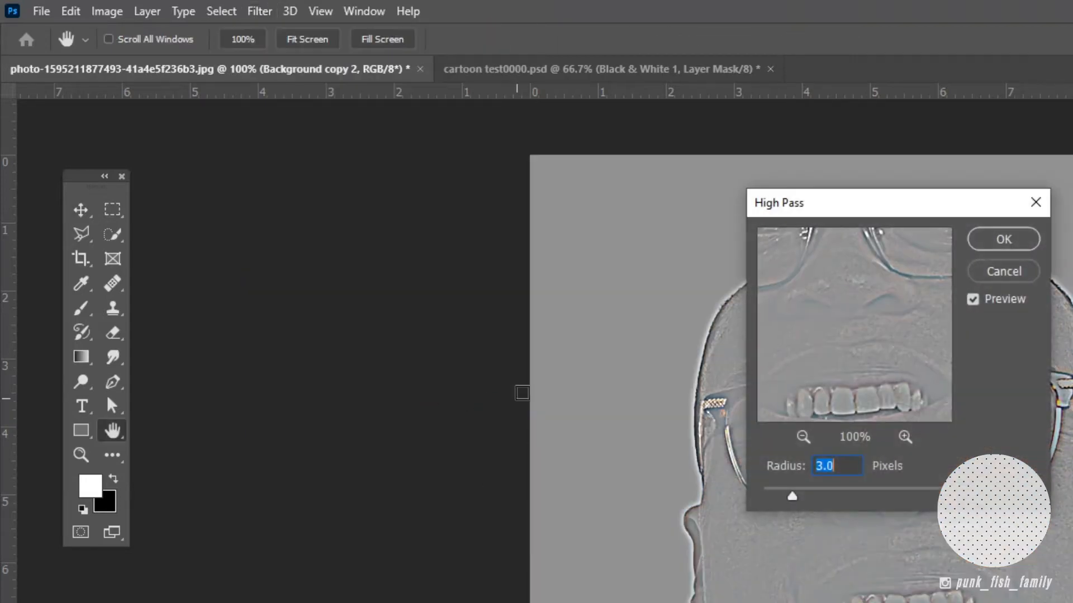
drag(849, 212, 440, 258)
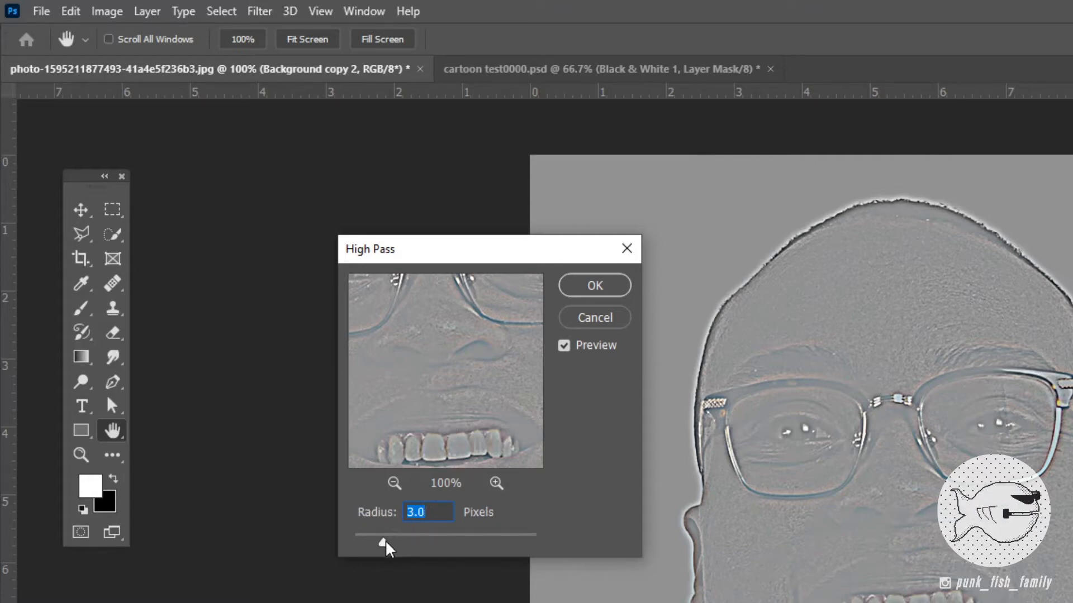
drag(386, 542, 395, 541)
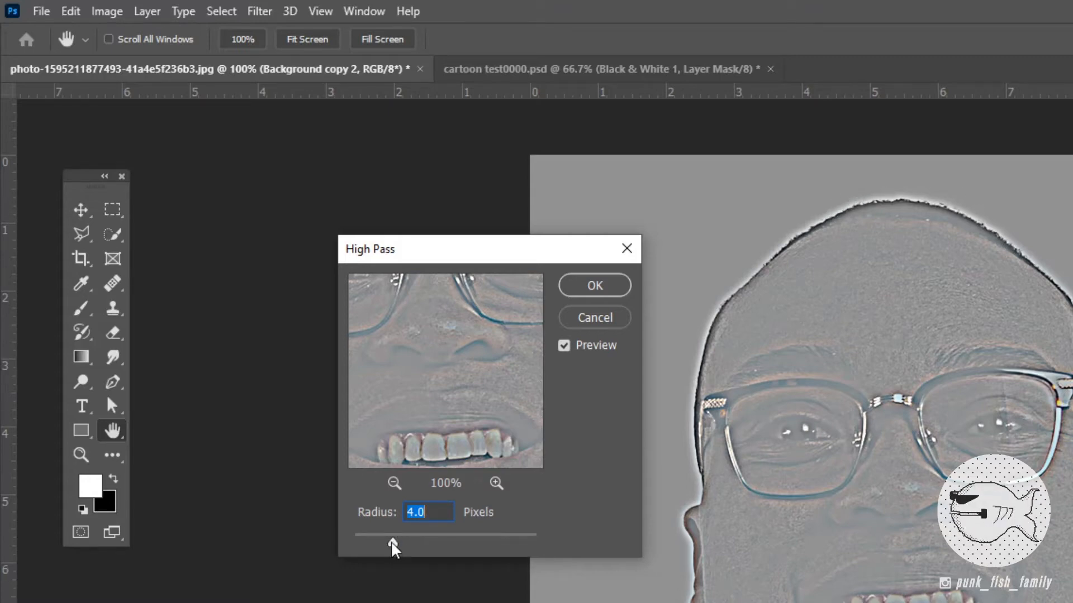
drag(392, 542, 383, 542)
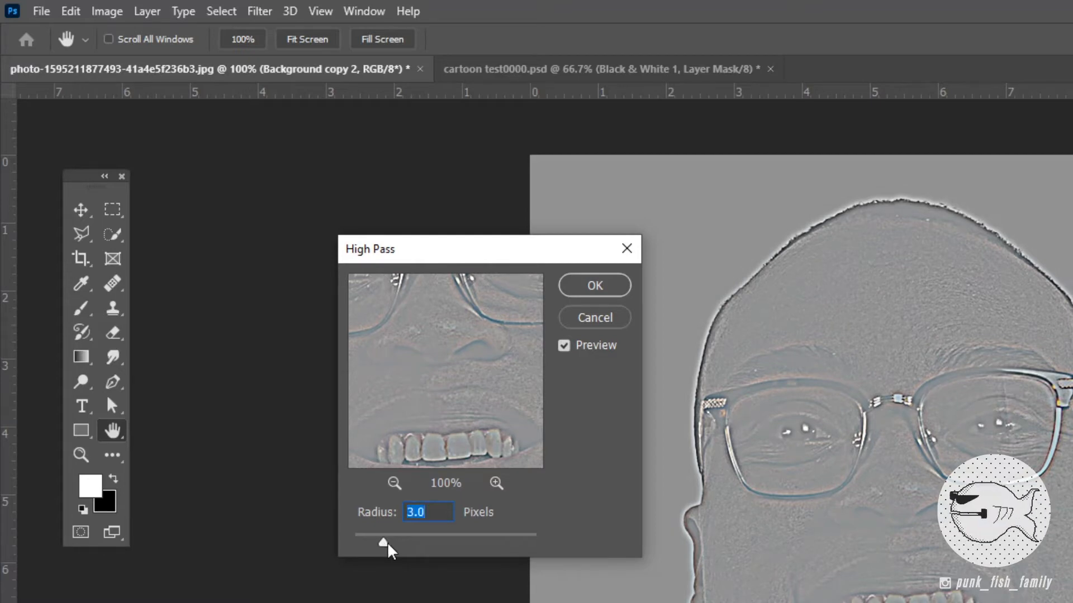
click(594, 286)
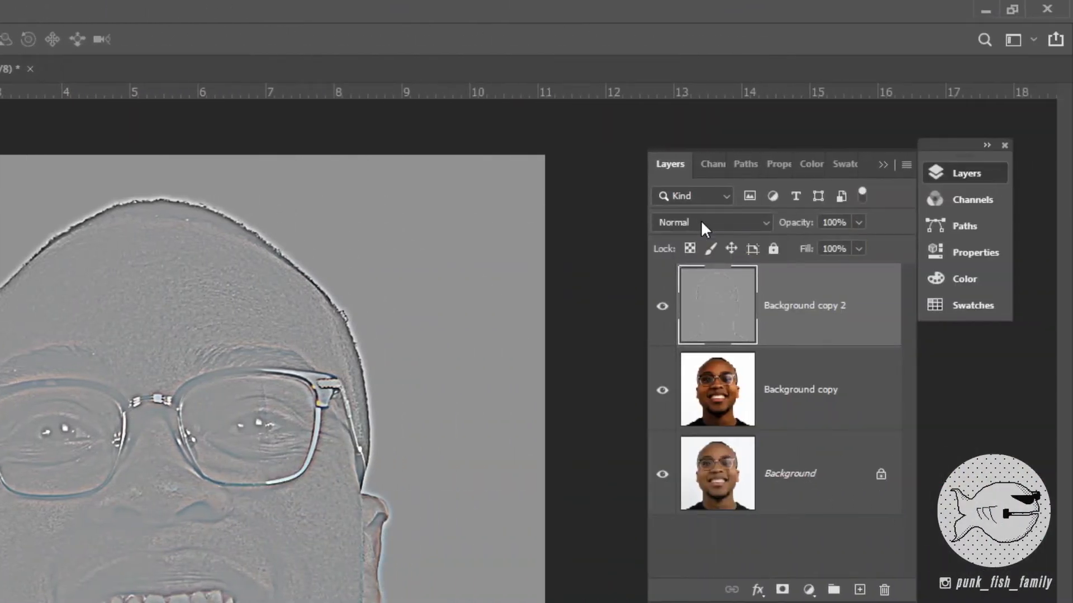
Set the High Pass layer's blend mode to Overlay and merge it down into the layer below.
click(701, 222)
click(689, 451)
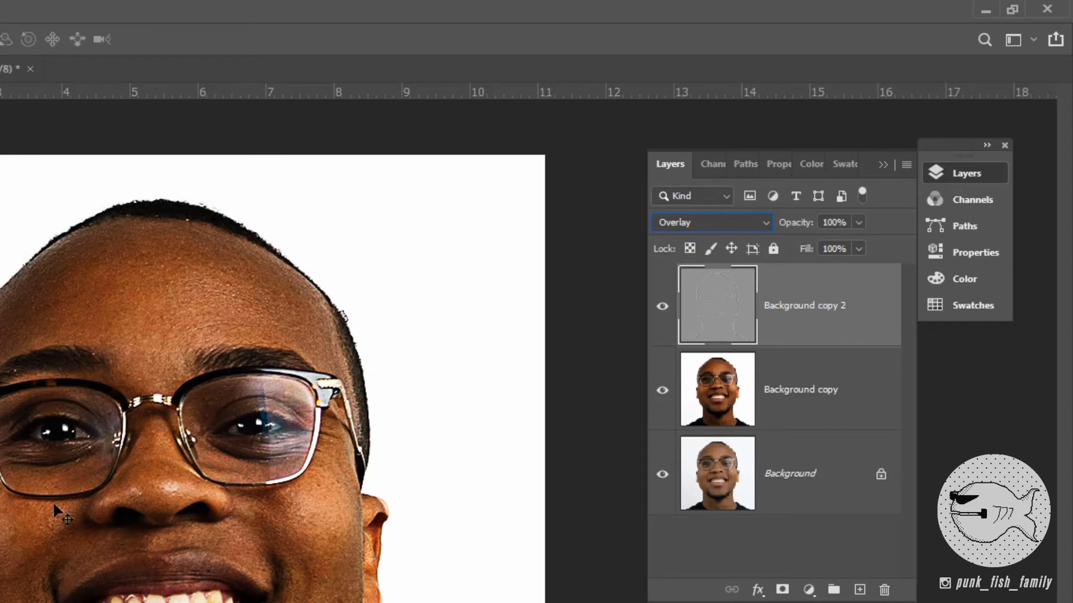
click(663, 308)
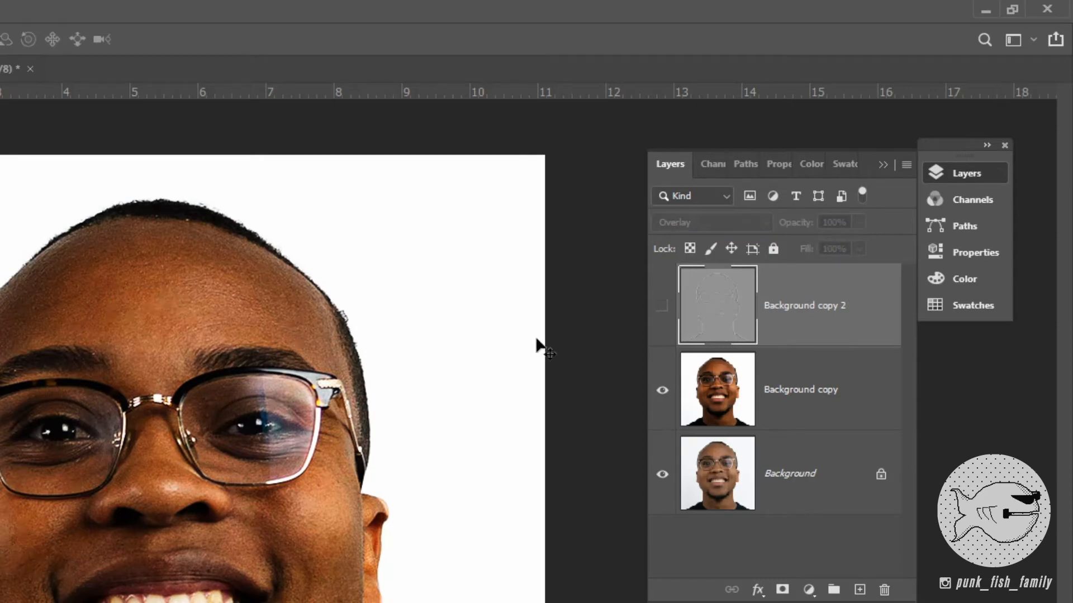
click(663, 308)
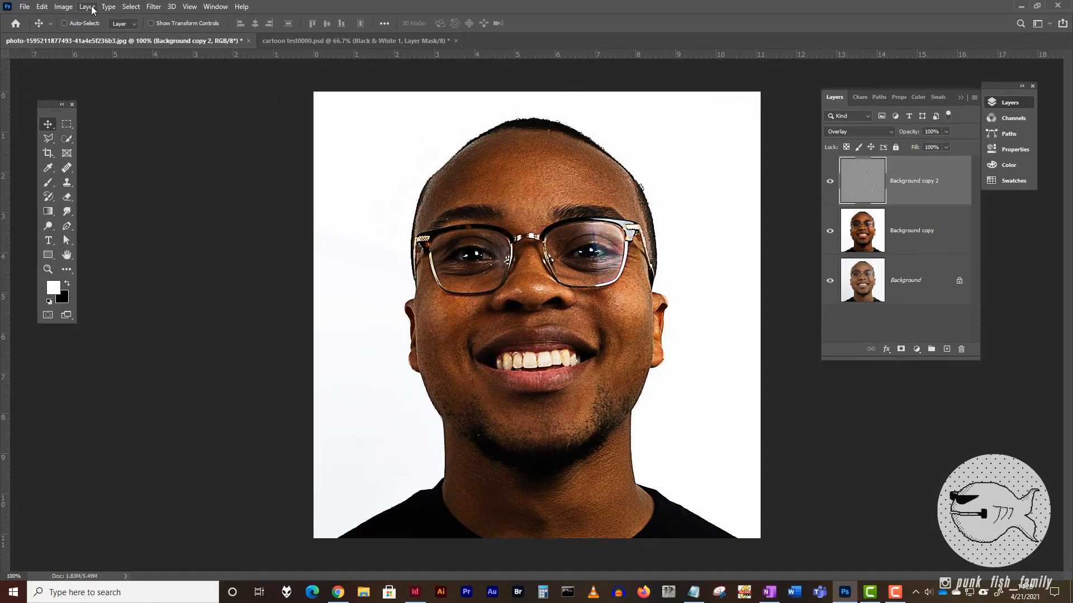
click(87, 6)
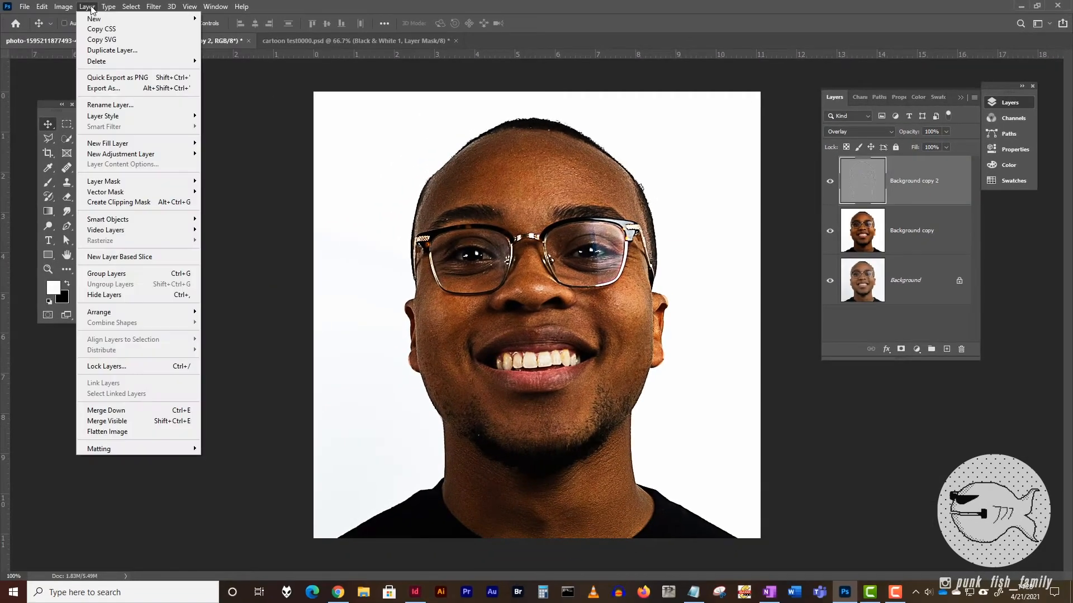
click(123, 411)
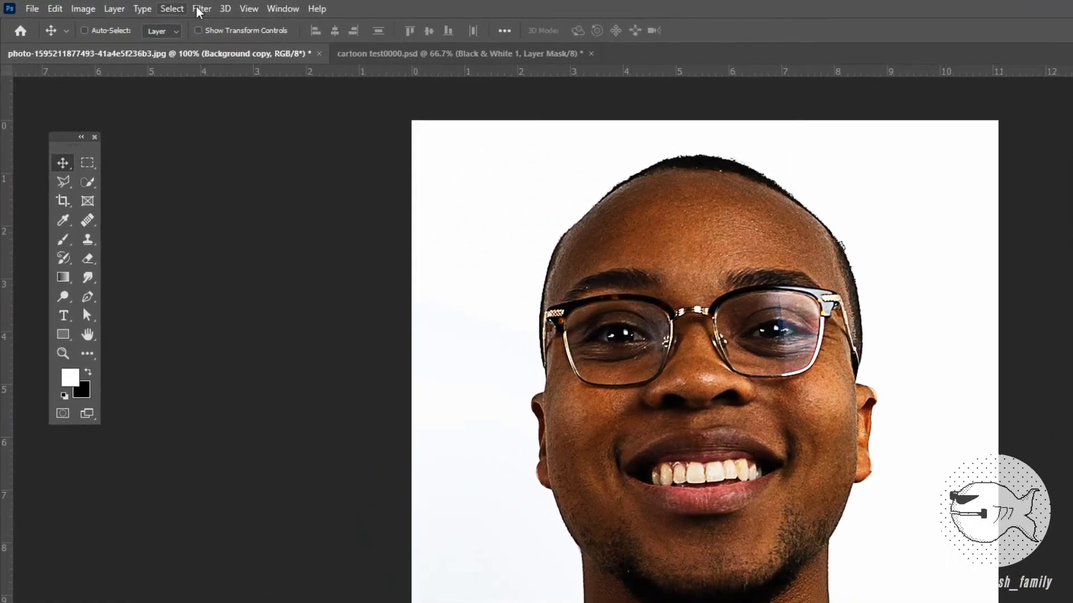
Start an Unsharp Mask filter on the merged layer with an amount of 100% and a radius of 1.1 pixels.
click(207, 9)
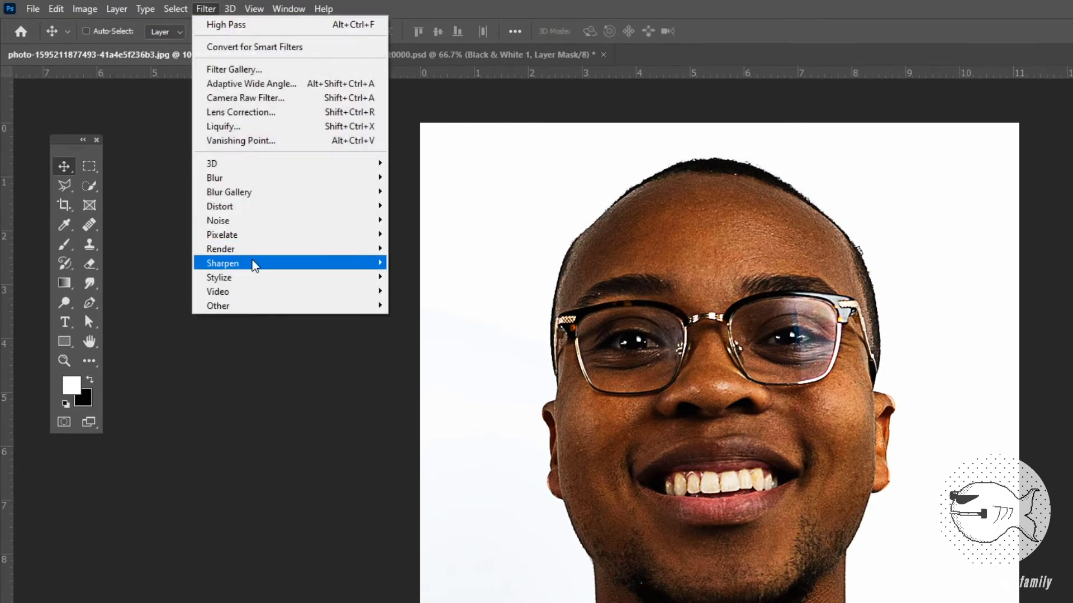
mouse_move(254, 264)
click(435, 334)
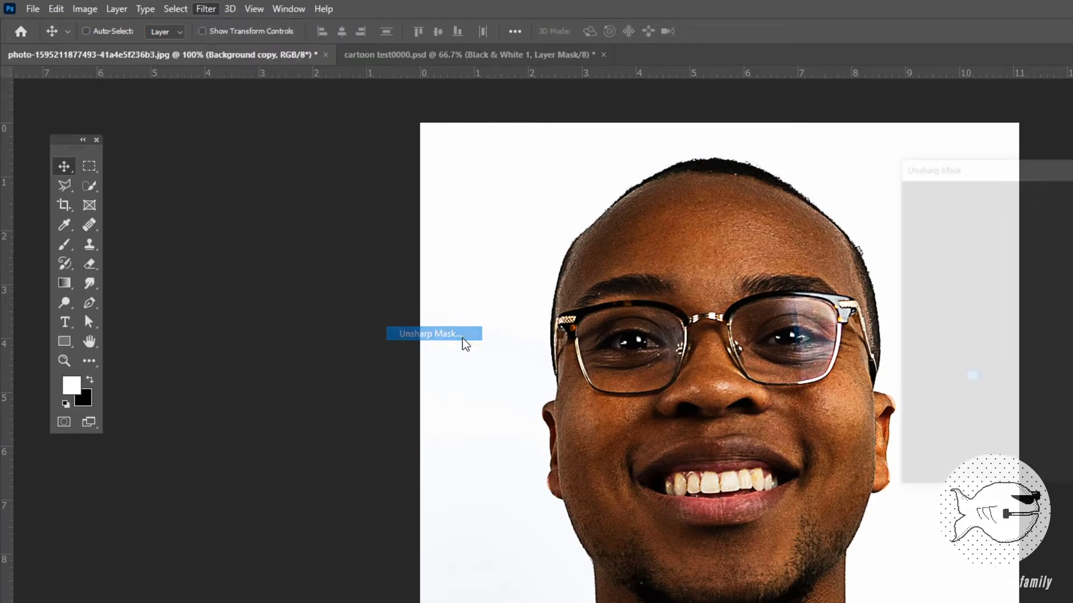
drag(990, 169, 372, 148)
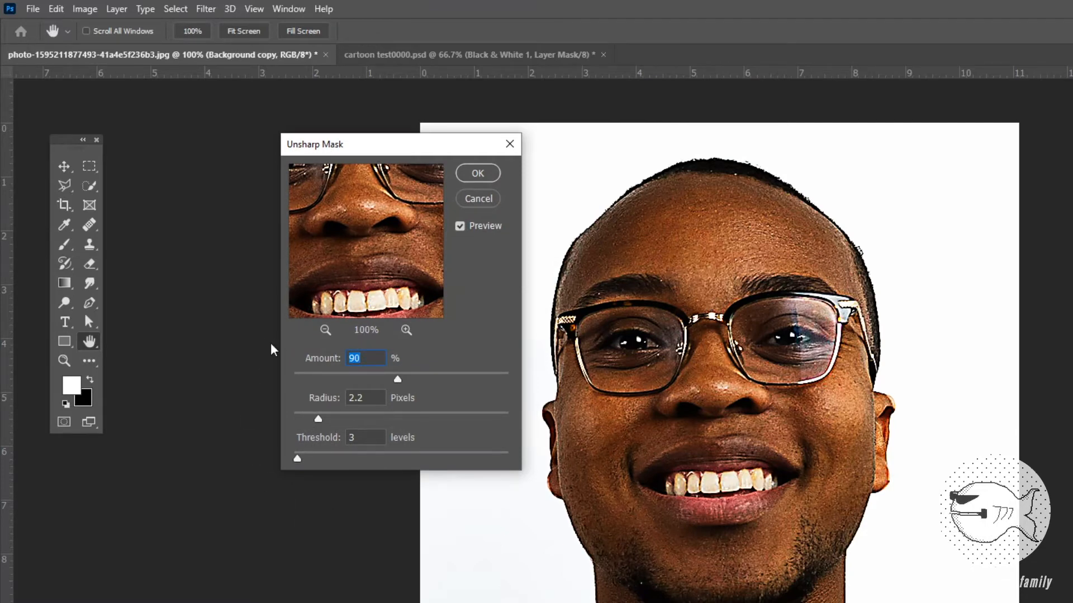
mouse_move(397, 380)
mouse_down()
mouse_move(525, 381)
mouse_move(398, 385)
mouse_up()
drag(336, 413, 337, 414)
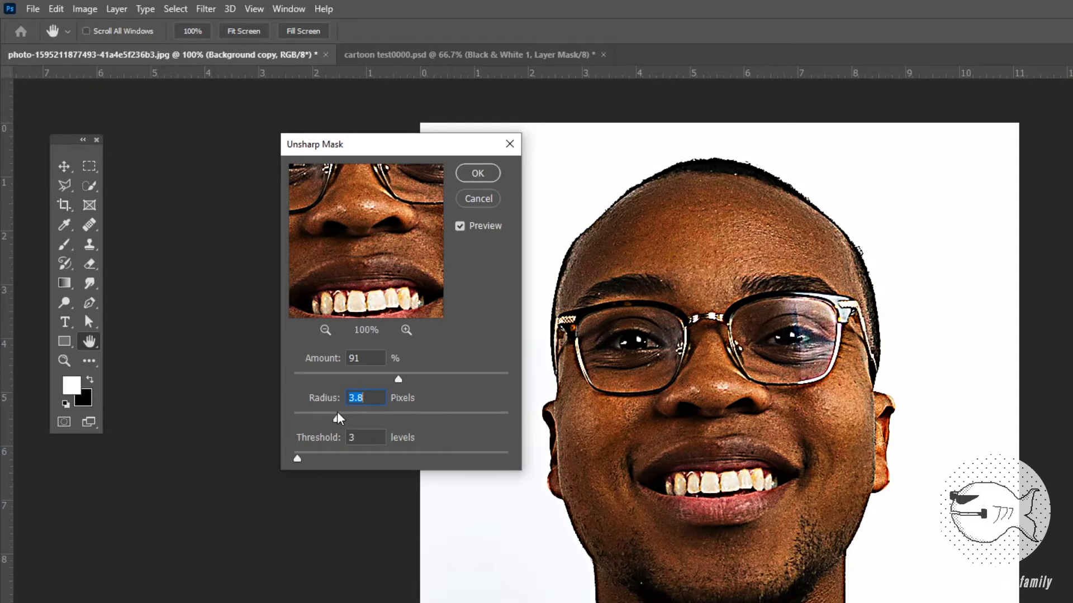
drag(336, 417, 305, 418)
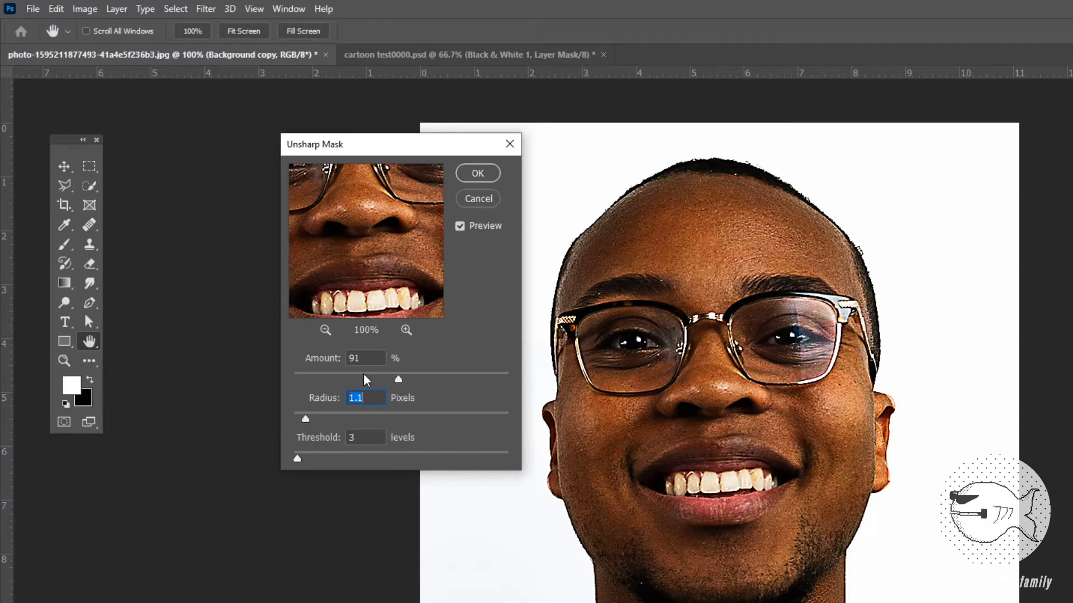
click(400, 378)
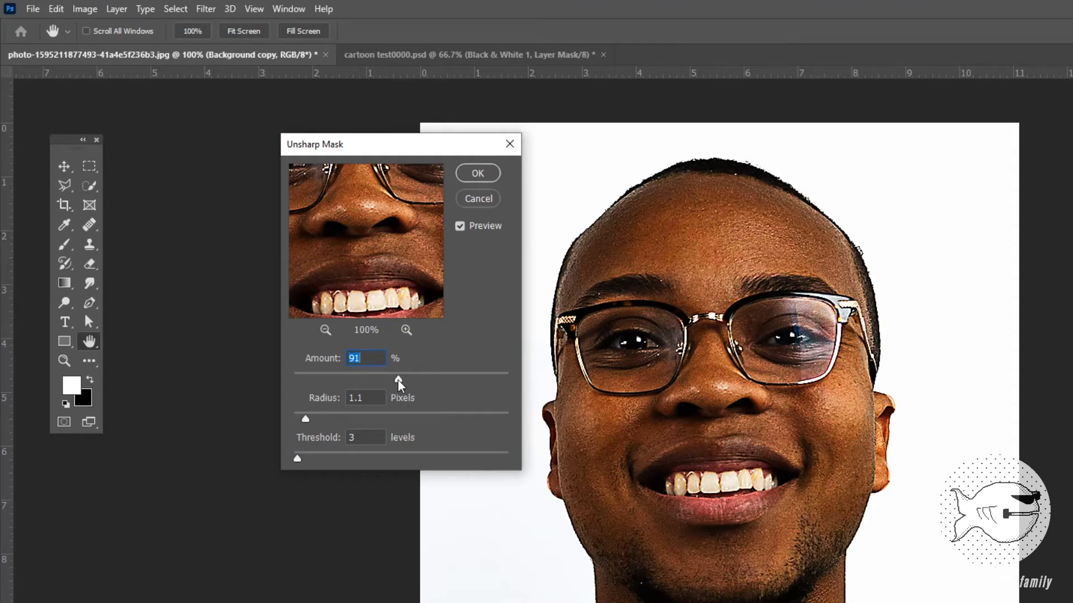
drag(398, 380, 410, 377)
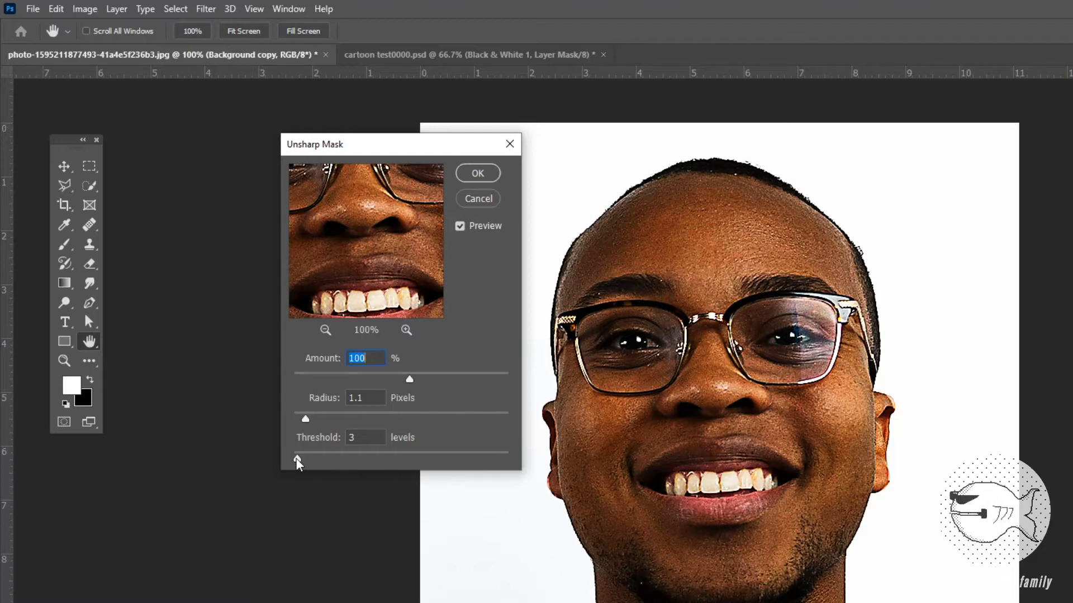
Try a threshold of 99 levels, return it to 3, compare the preview off and on, and apply the Unsharp Mask.
drag(297, 459, 409, 455)
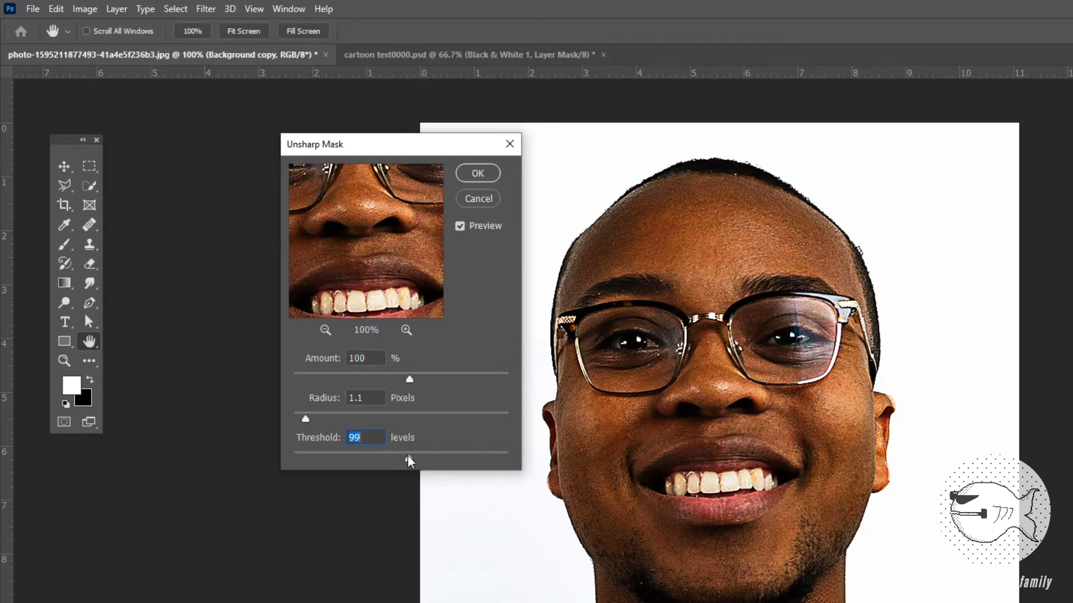
drag(407, 458, 297, 469)
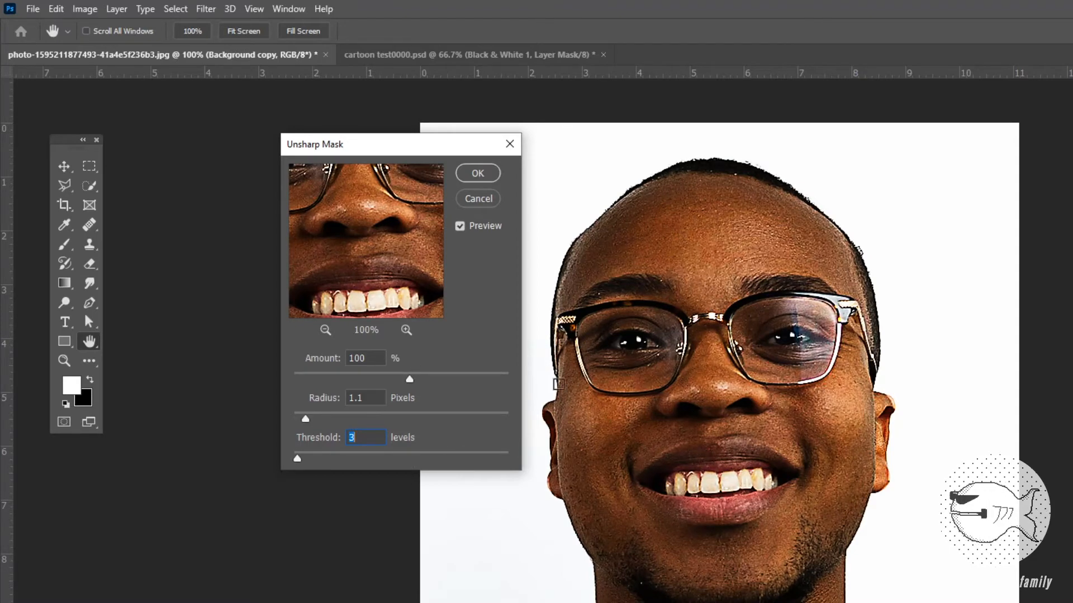
click(459, 227)
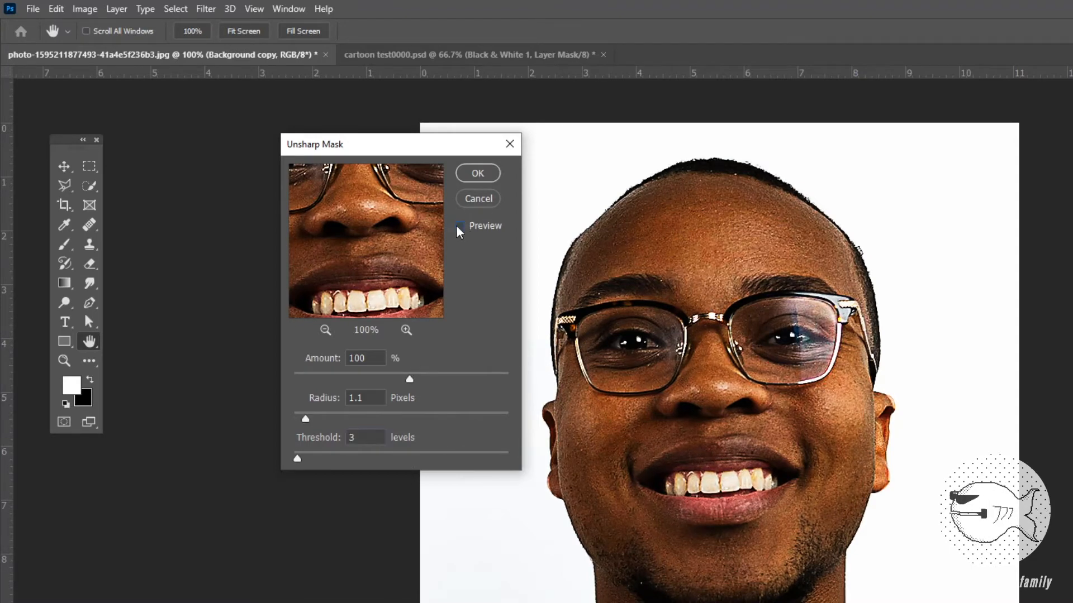
click(459, 226)
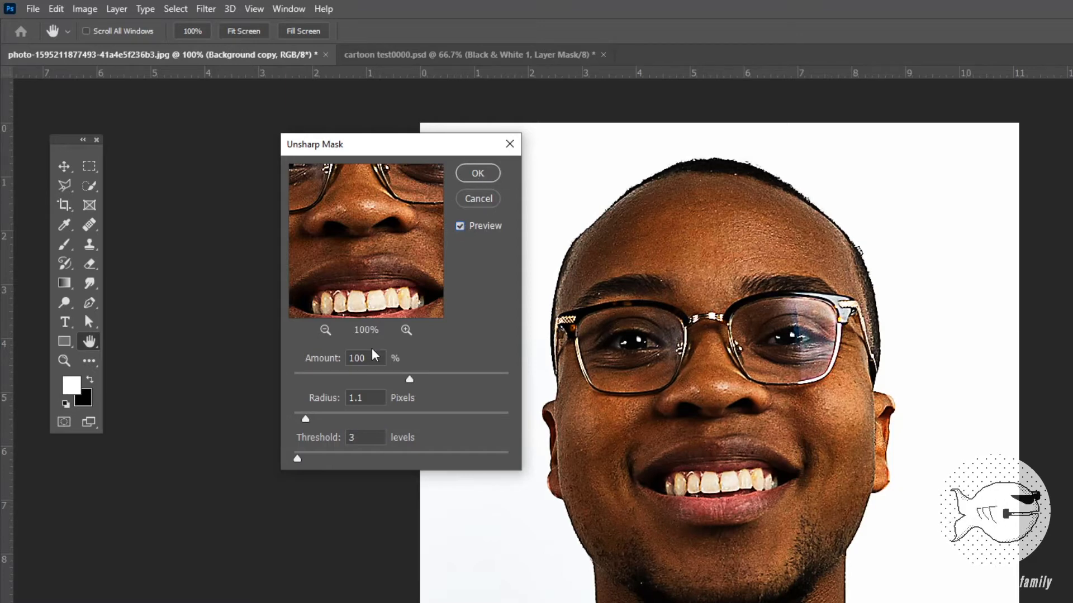
click(478, 173)
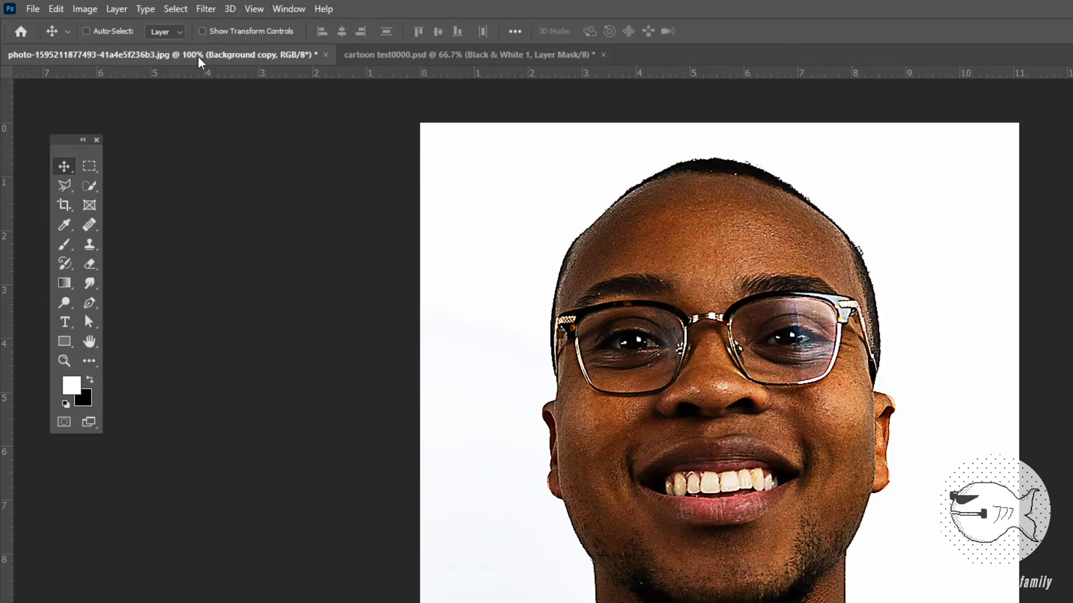
Start a Diffuse filter on the sharpened layer and examine the eye, glasses and forehead in its preview.
click(206, 8)
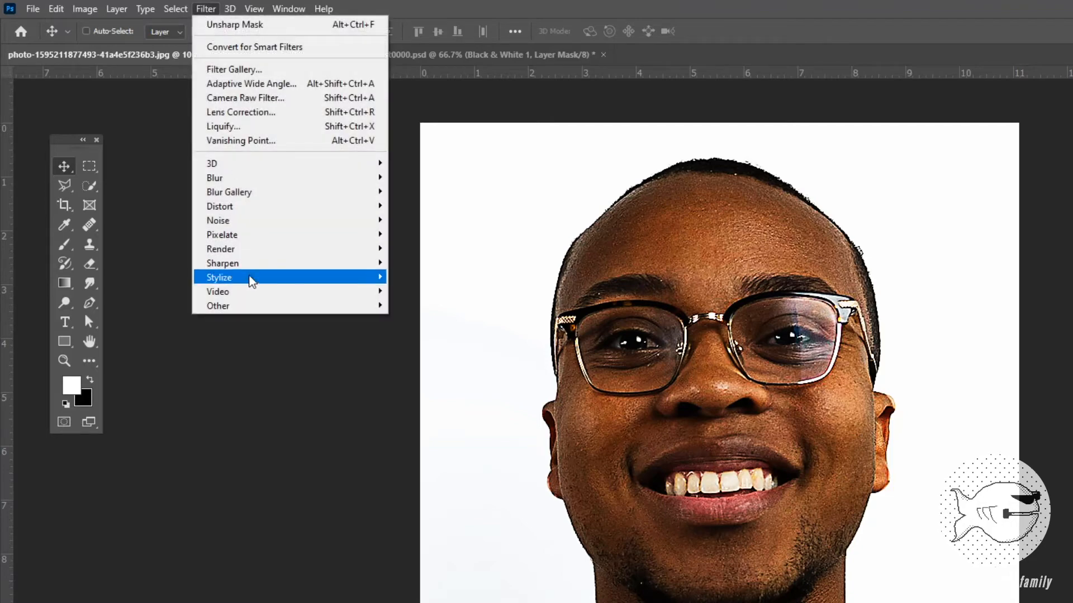
mouse_move(249, 277)
click(431, 276)
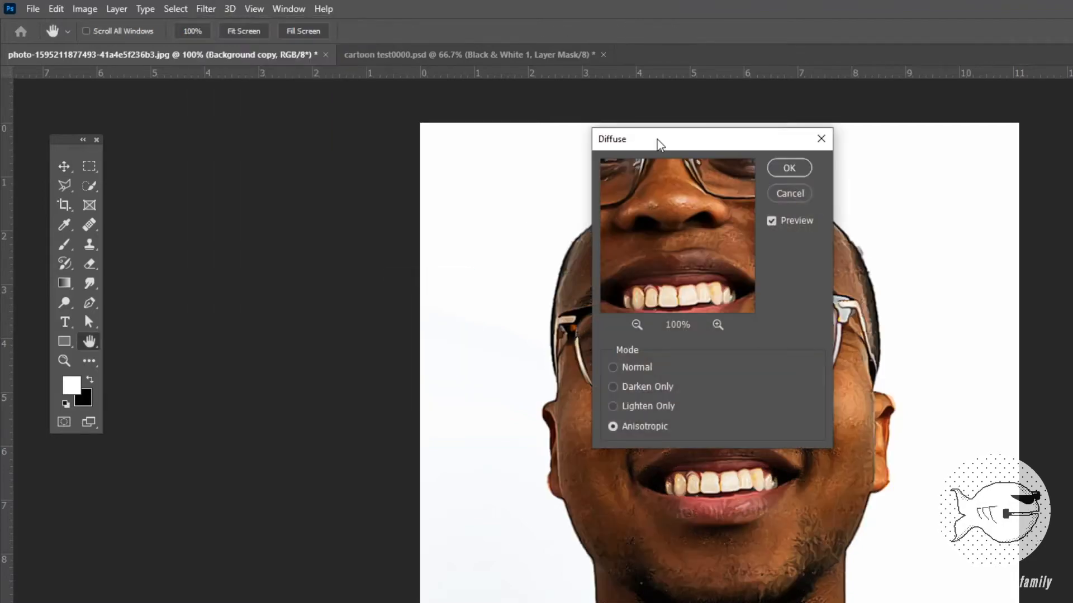
drag(646, 209, 714, 291)
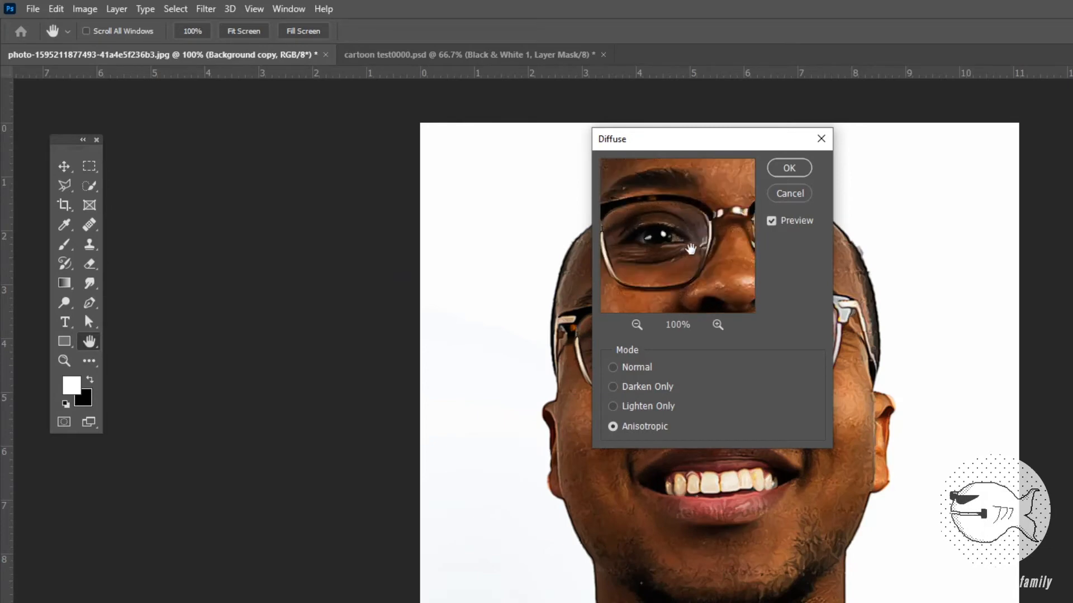
drag(695, 201, 713, 261)
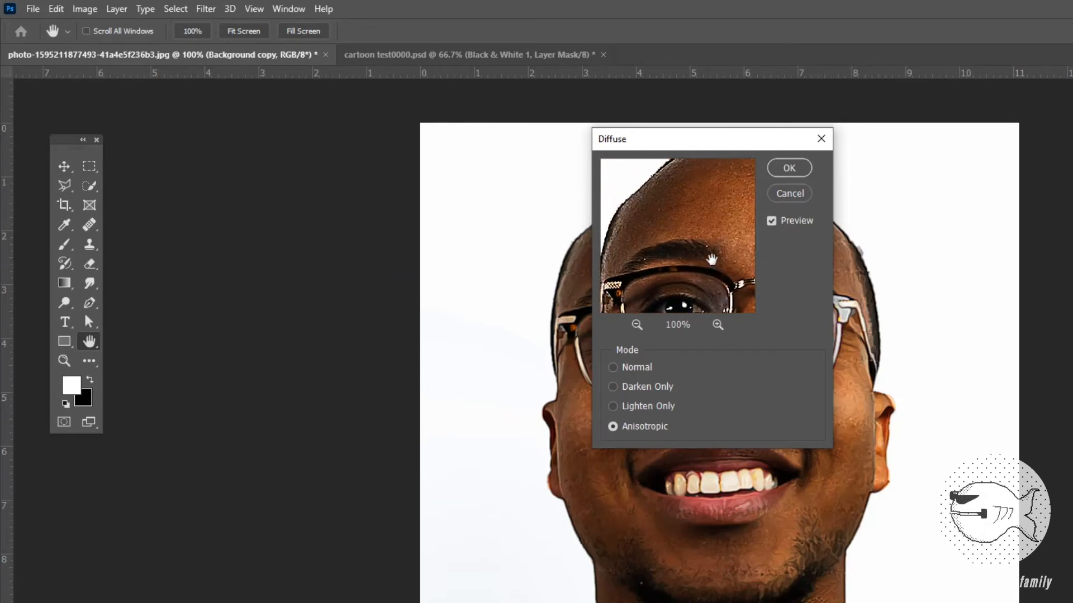
Try the Normal, Darken Only and Lighten Only modes of the Diffuse filter on the portrait.
click(642, 365)
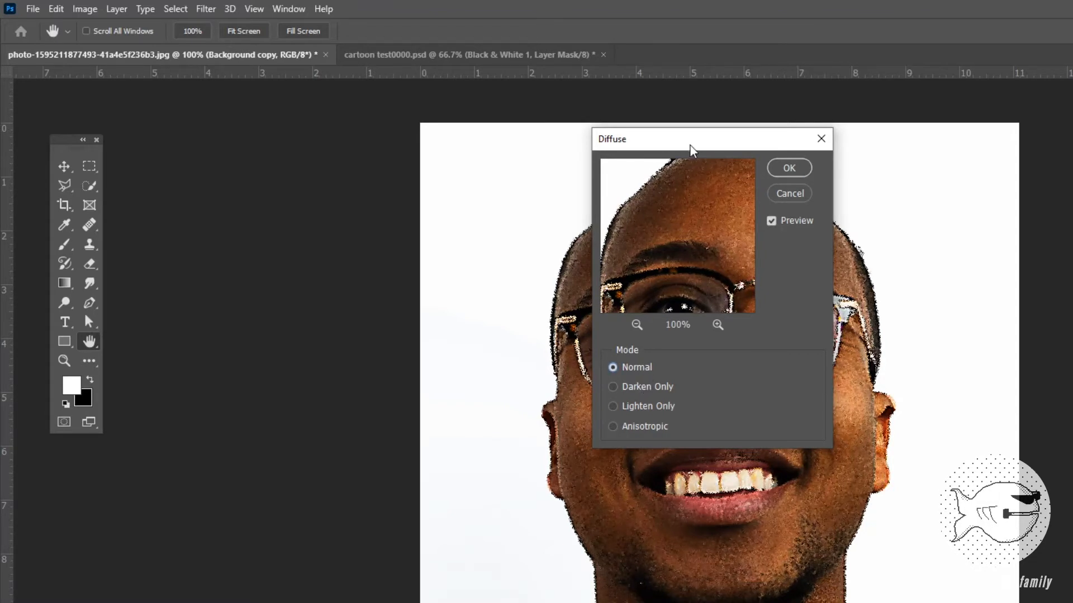
drag(689, 146, 795, 159)
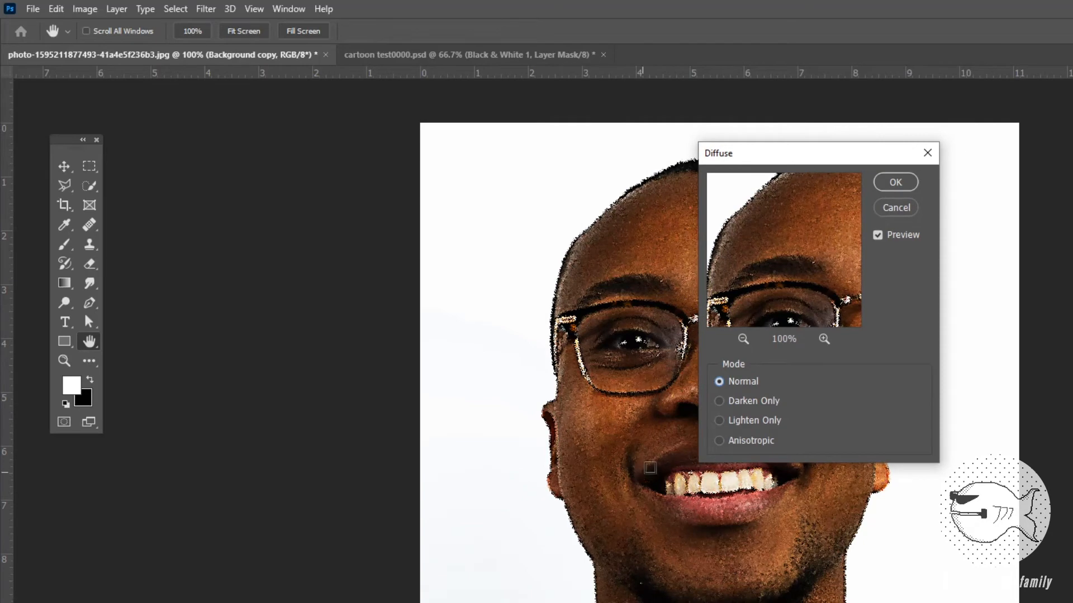
click(720, 401)
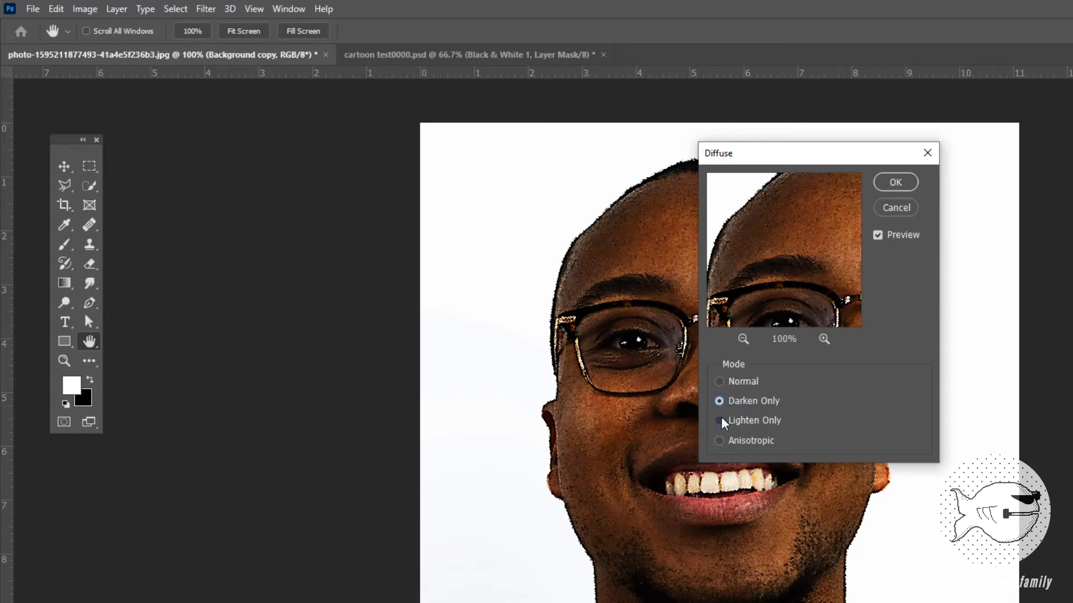
click(720, 421)
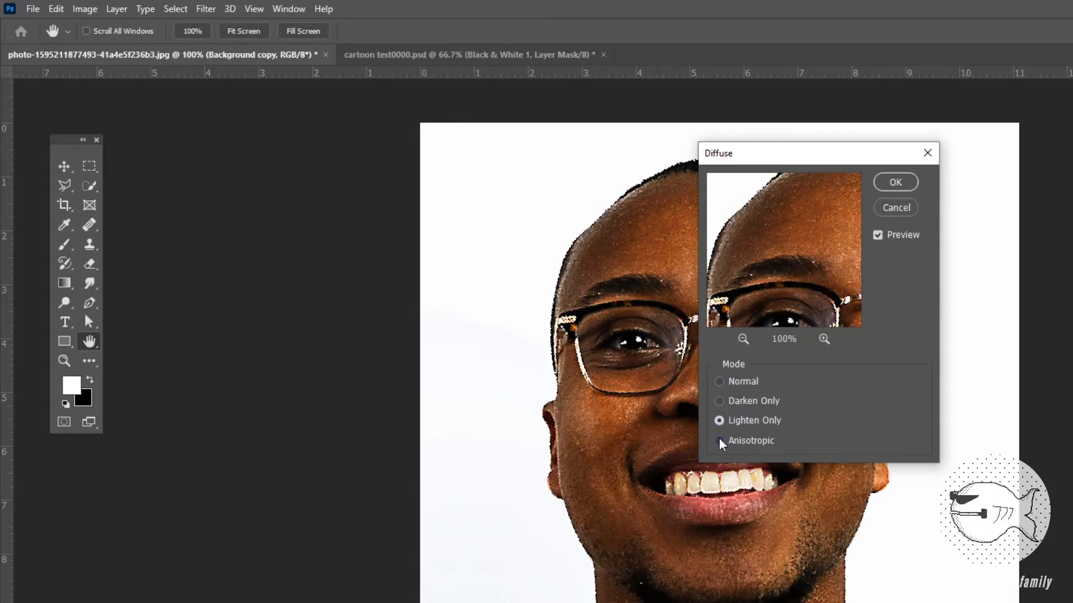
Set the Diffuse mode to Anisotropic, check the forehead in the preview and apply the filter.
click(719, 439)
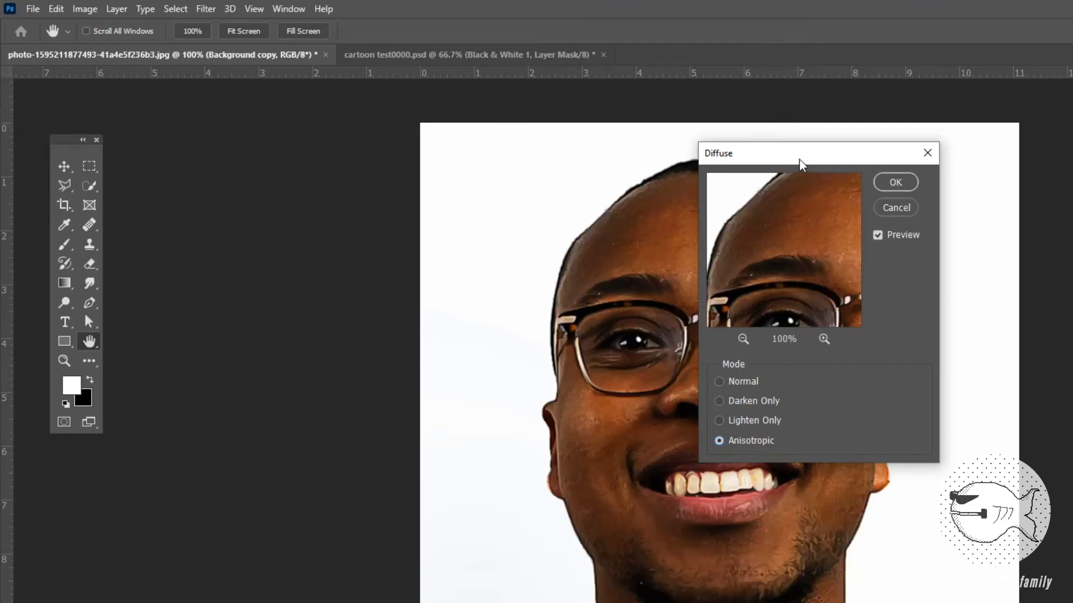
drag(791, 162, 548, 177)
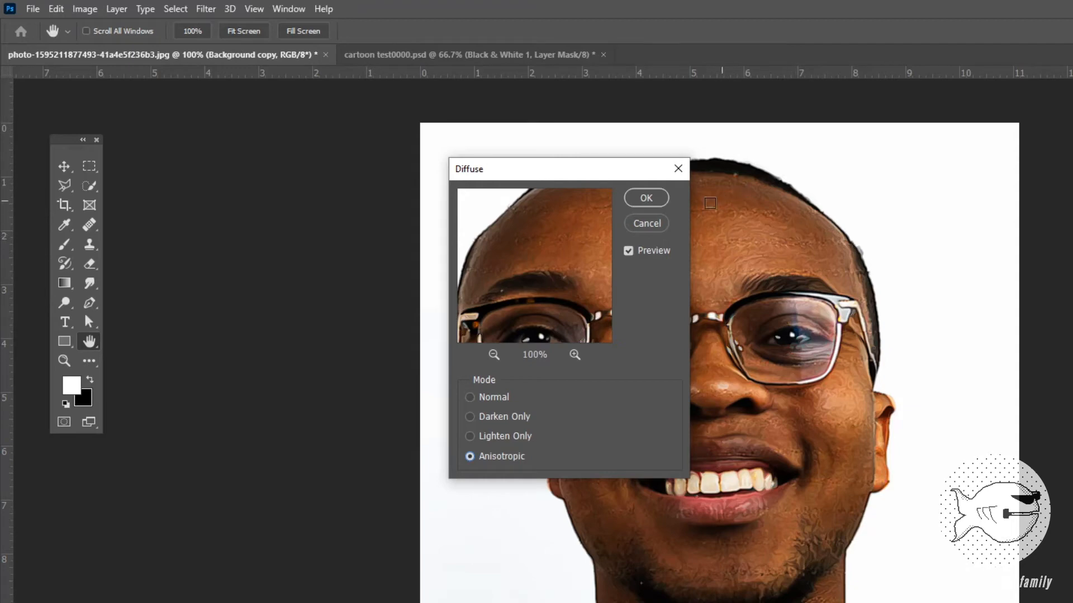
drag(580, 234, 534, 239)
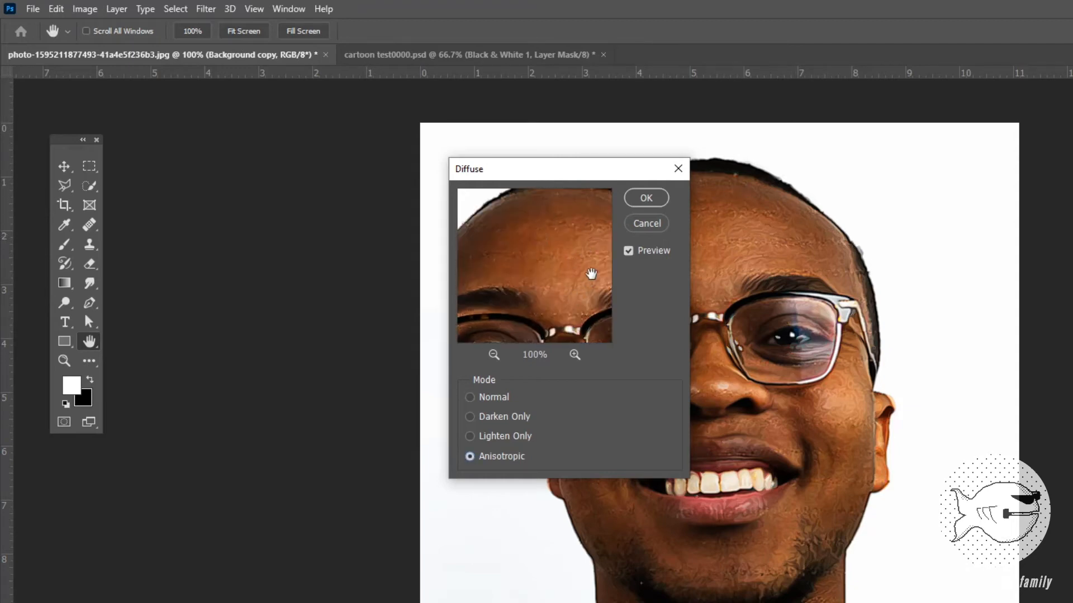
drag(569, 288, 563, 300)
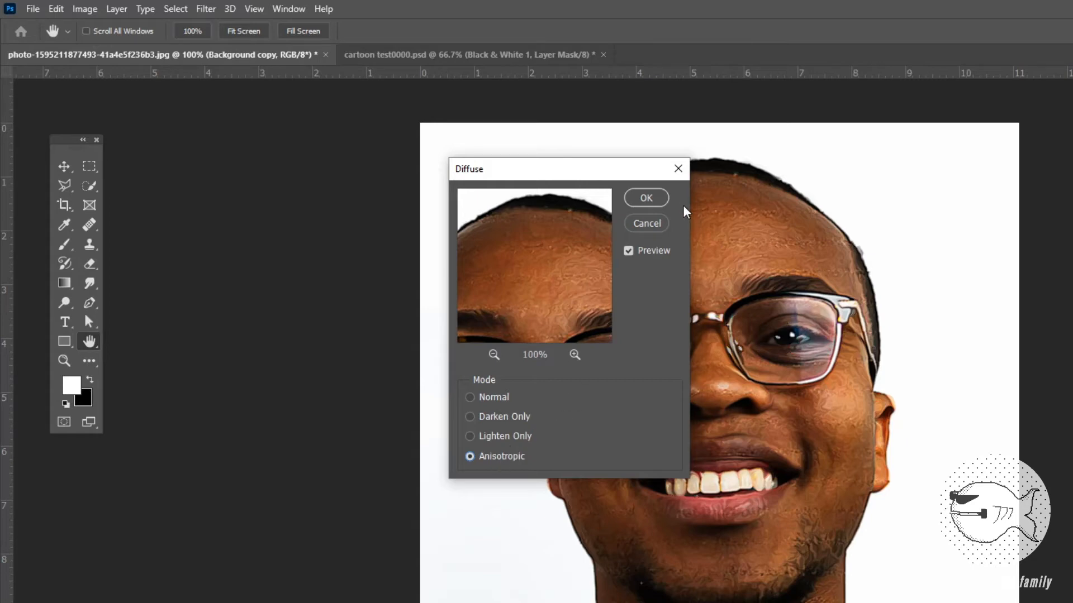
click(648, 198)
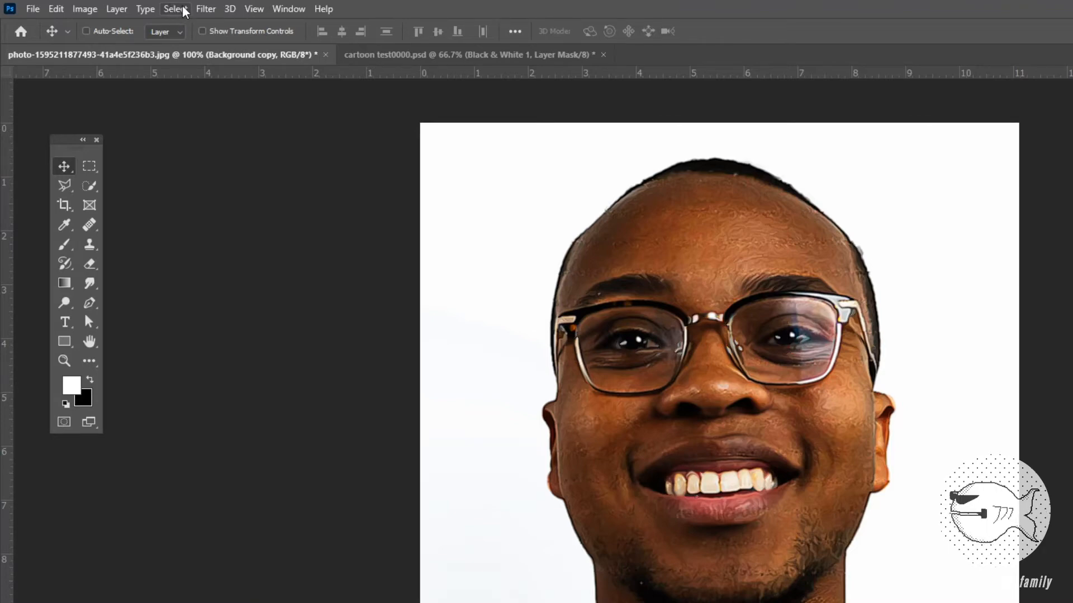
Start a Reduce Noise filter on the diffused layer and keep its settings fully in view.
click(205, 9)
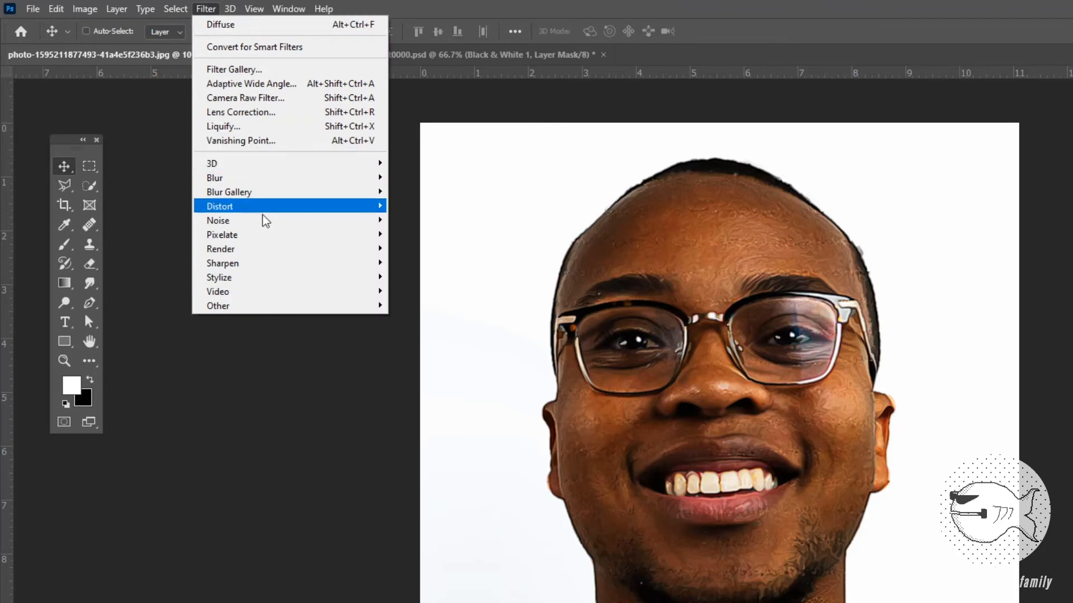
mouse_move(263, 222)
click(447, 276)
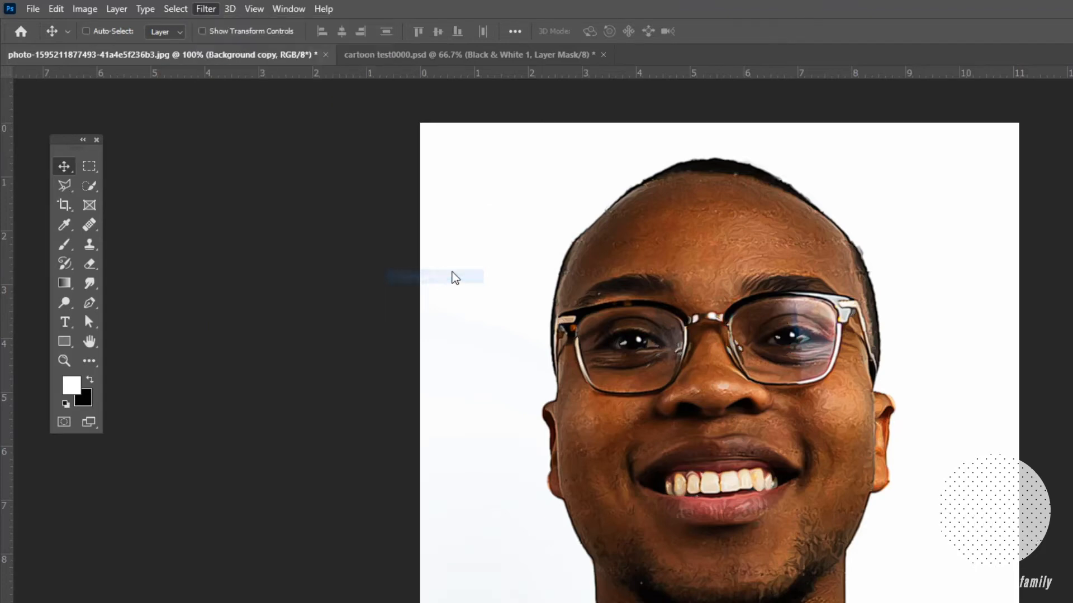
drag(805, 96, 816, 173)
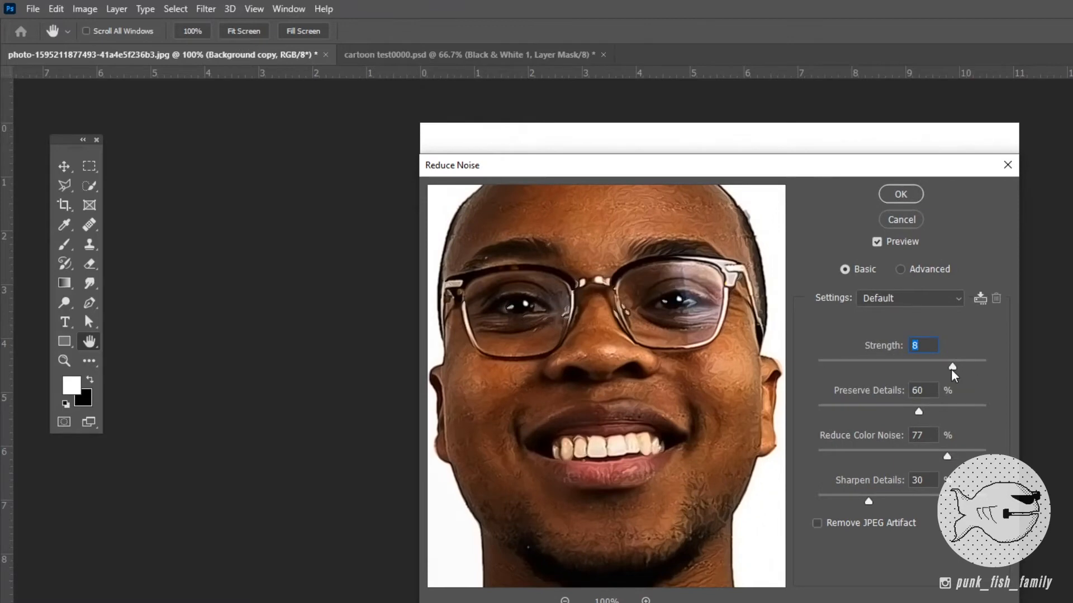
Try Reduce Noise with strength 9, preserve details 11%, reduce color noise 46% and sharpen details 56%.
mouse_move(952, 368)
mouse_down()
mouse_move(980, 368)
mouse_move(942, 371)
mouse_move(971, 373)
mouse_up()
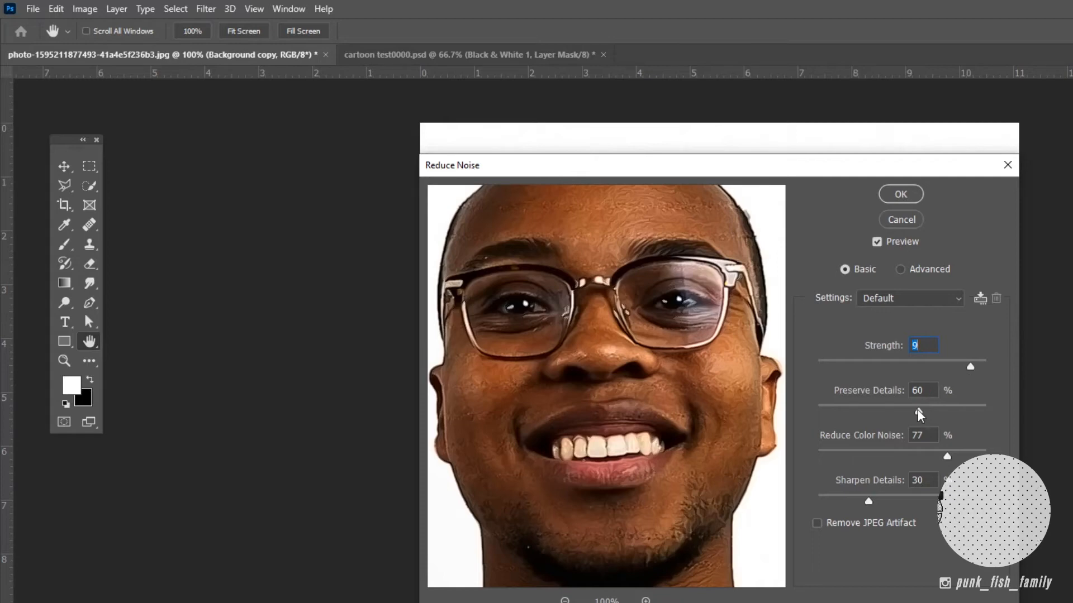
drag(917, 411, 836, 415)
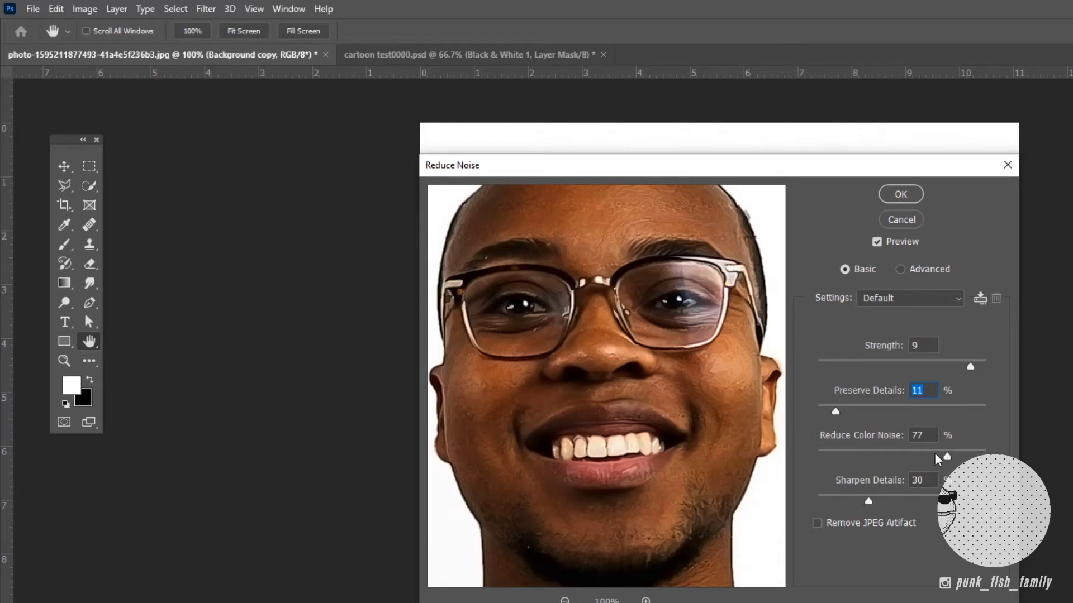
drag(946, 458, 912, 457)
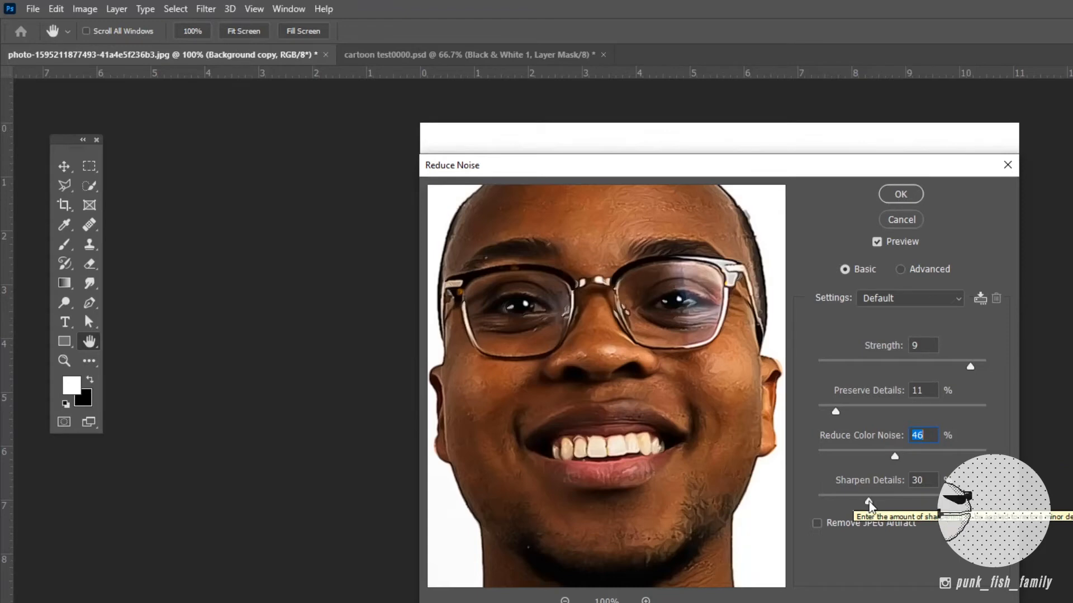
drag(869, 503, 894, 503)
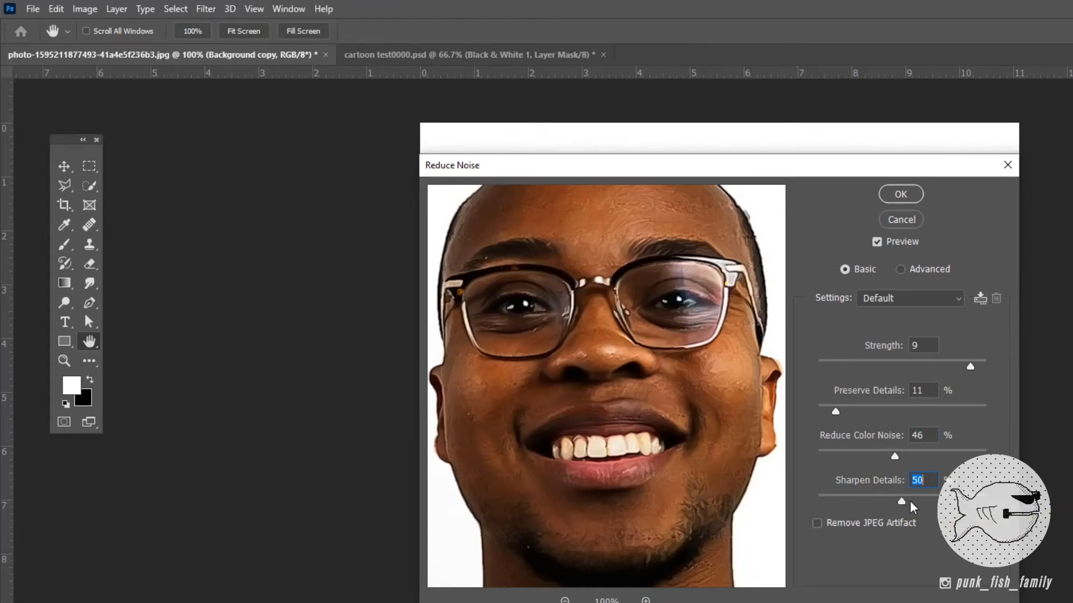
click(911, 502)
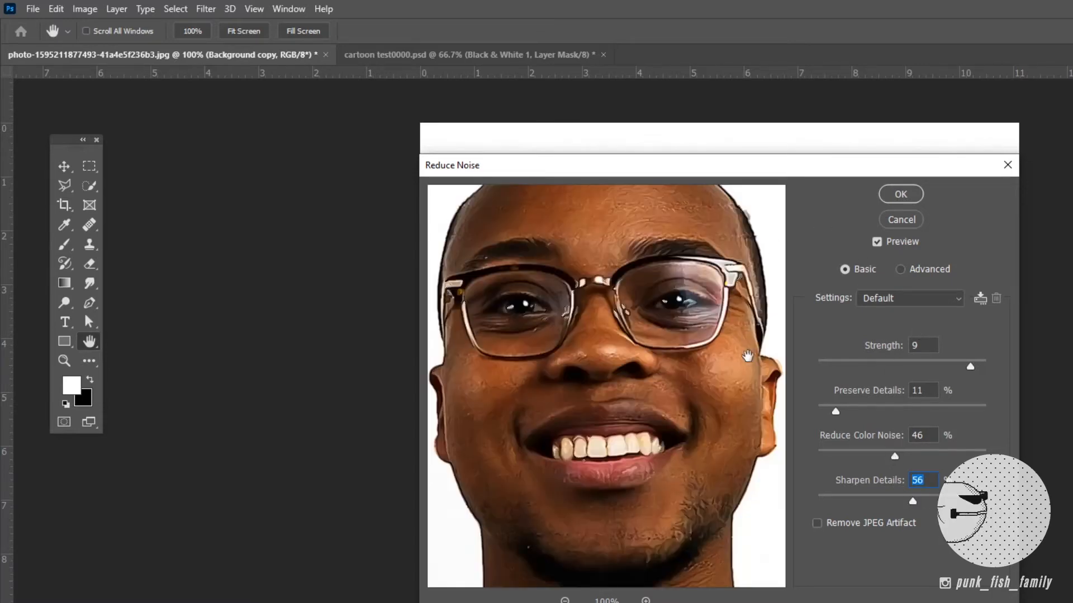
Apply Reduce Noise with strength 1, preserve details 32%, reduce color noise 96% and sharpen details 49%.
drag(968, 365, 949, 364)
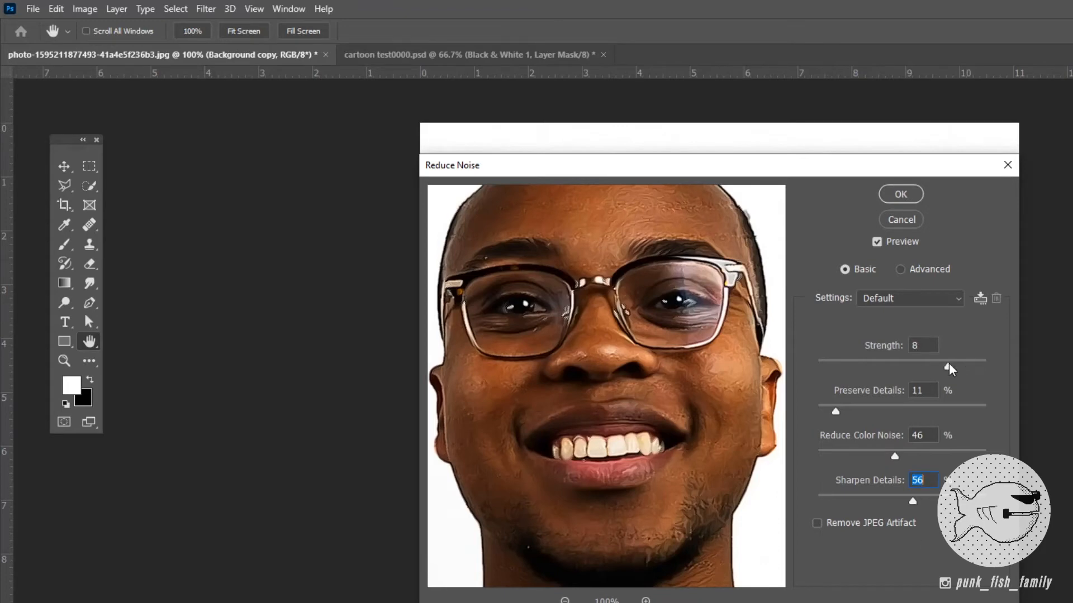
drag(803, 416, 836, 412)
click(869, 414)
drag(963, 457, 979, 457)
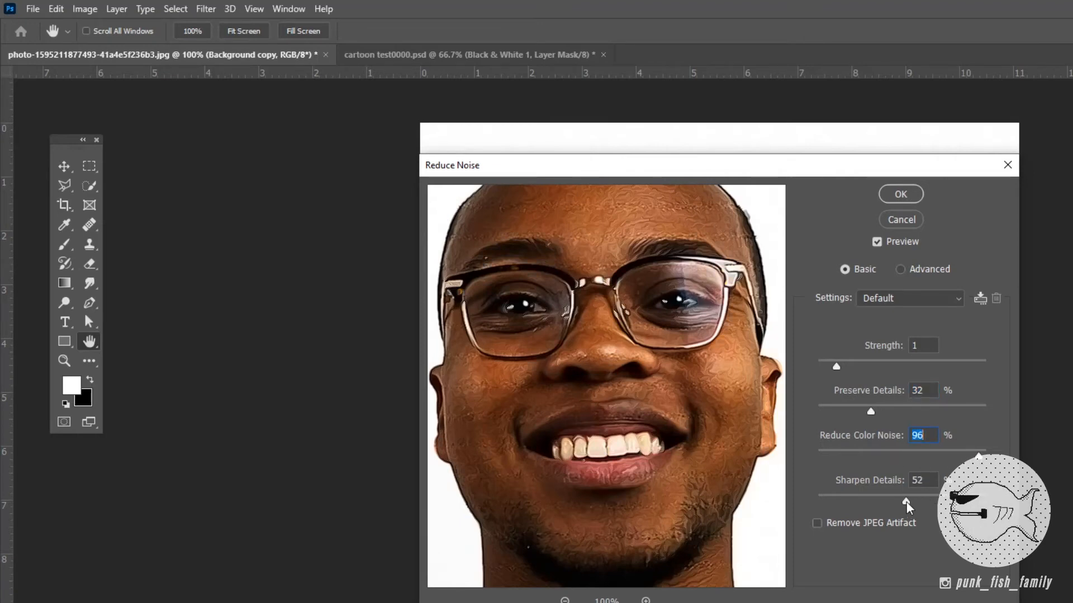
drag(903, 501, 899, 501)
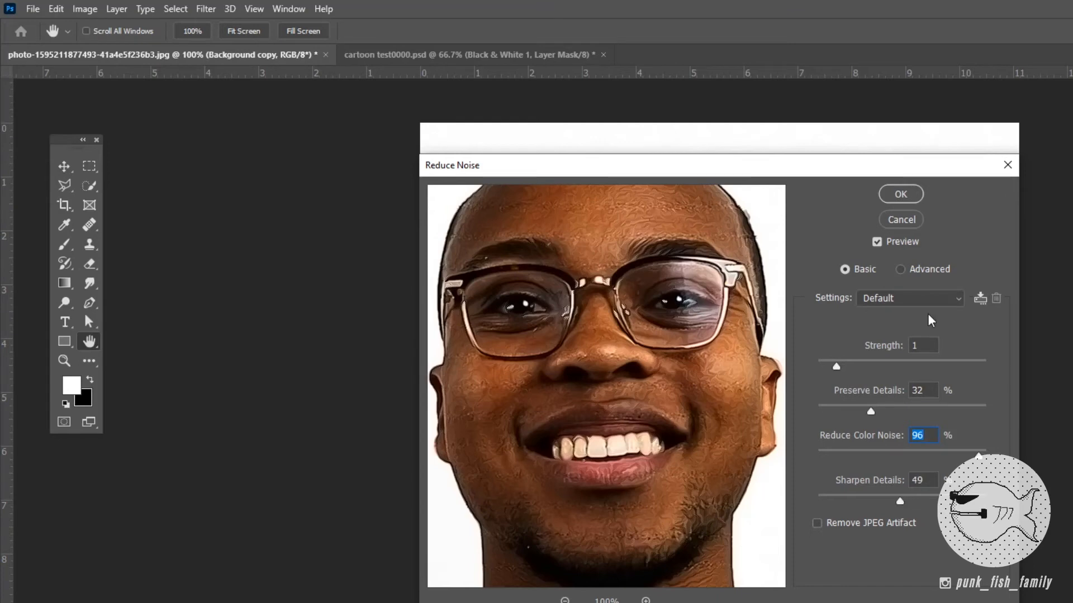
click(900, 194)
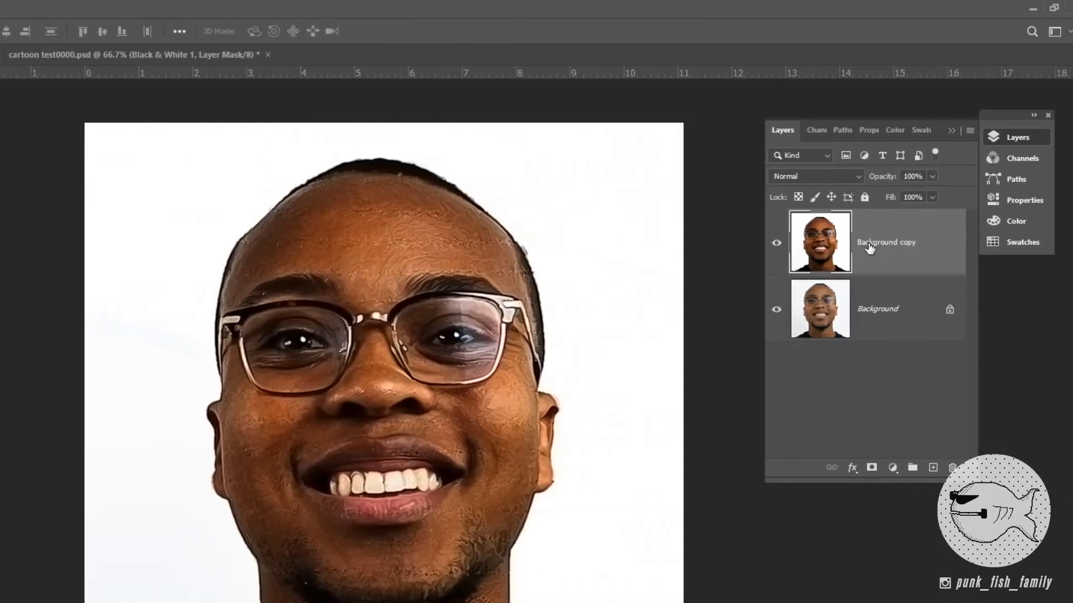
Duplicate the noise-reduced layer and rotate the whole image 90° clockwise.
drag(1072, 246, 1072, 311)
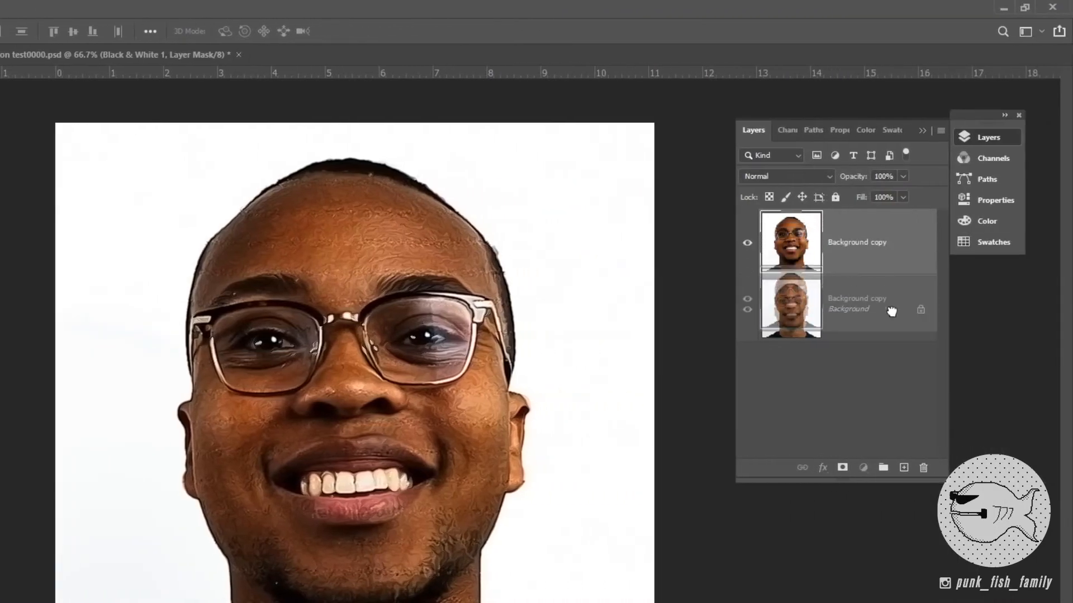
drag(891, 311, 904, 467)
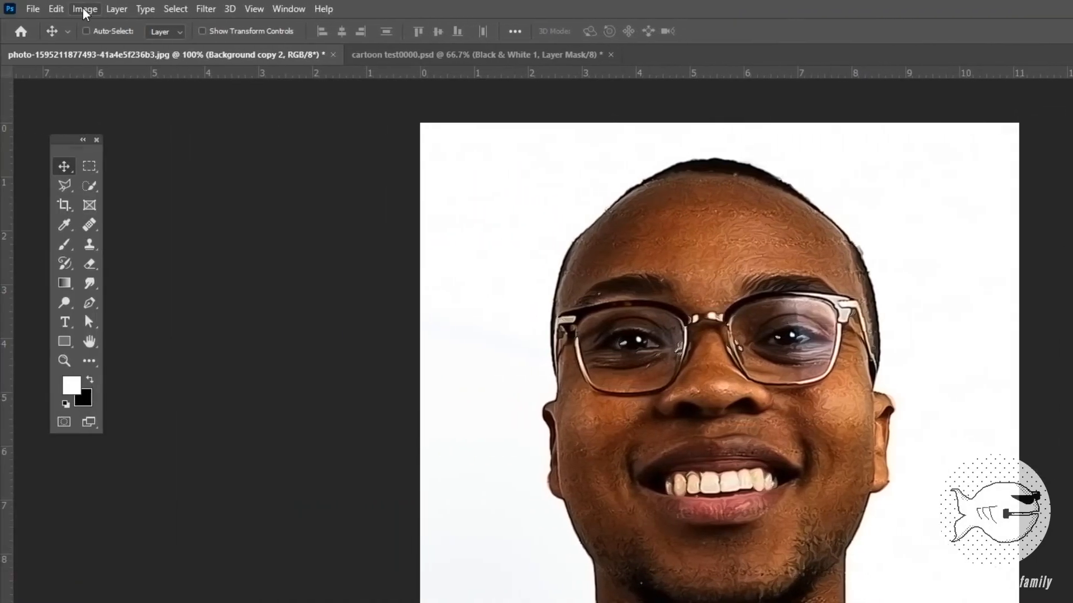
click(84, 10)
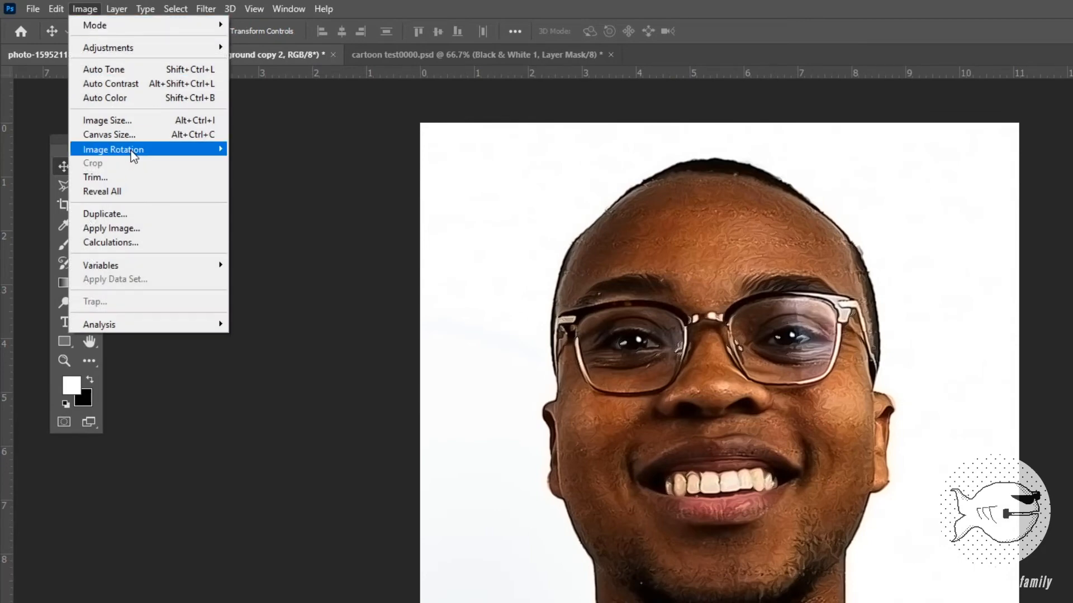
mouse_move(134, 151)
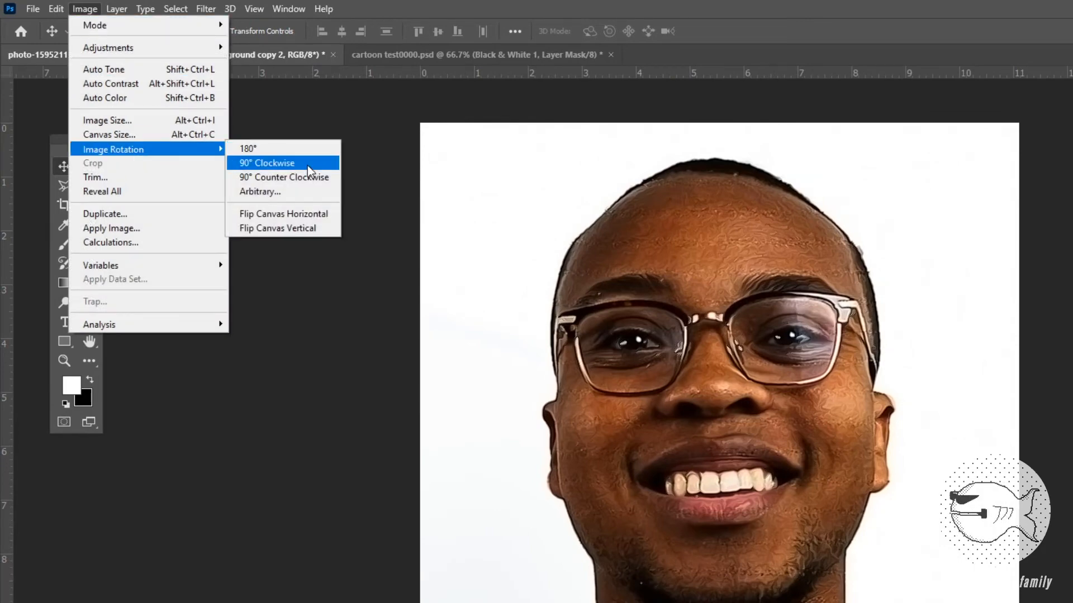
click(307, 165)
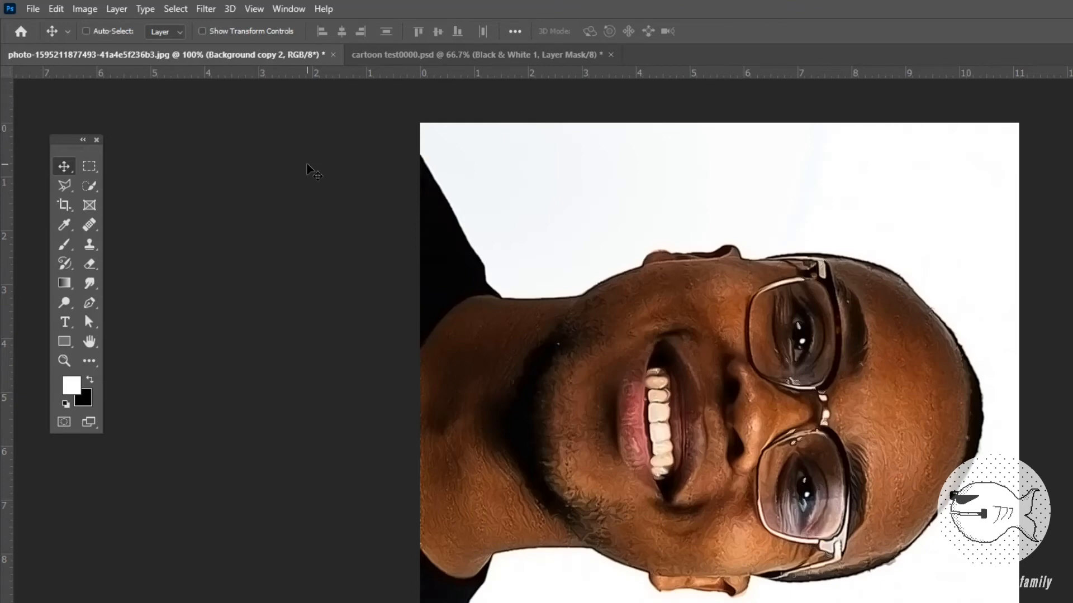
Apply a Diffuse filter in Anisotropic mode to the new copy of the rotated portrait.
click(206, 9)
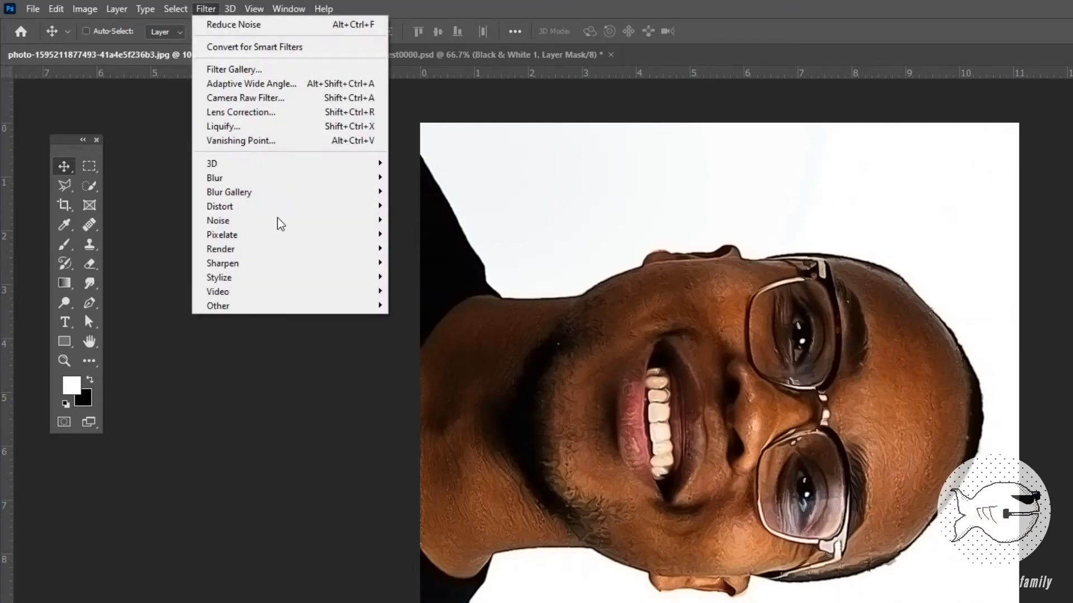
mouse_move(292, 283)
click(430, 276)
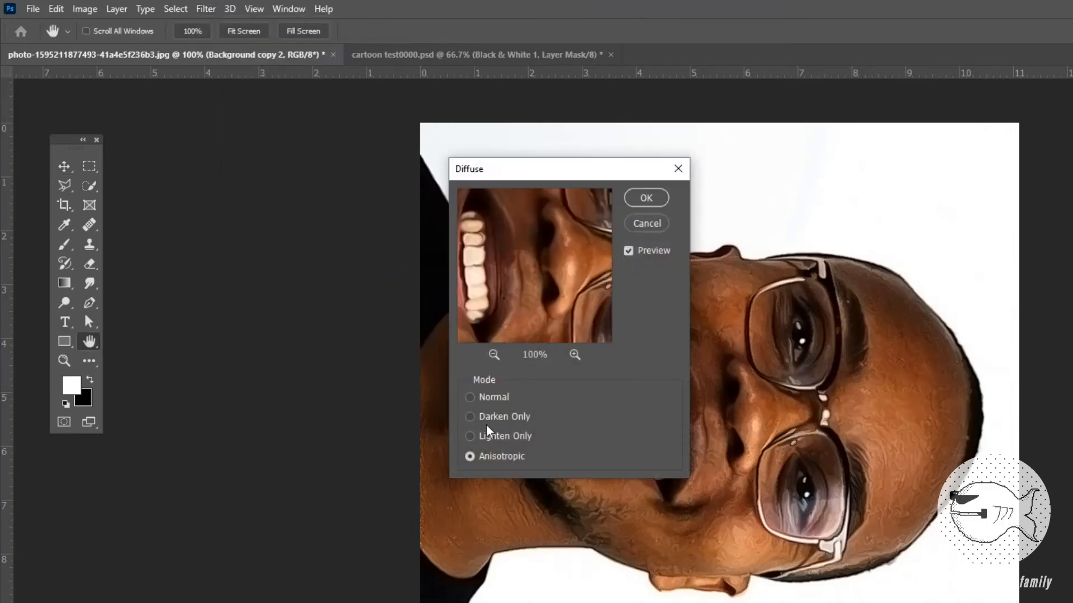
click(645, 200)
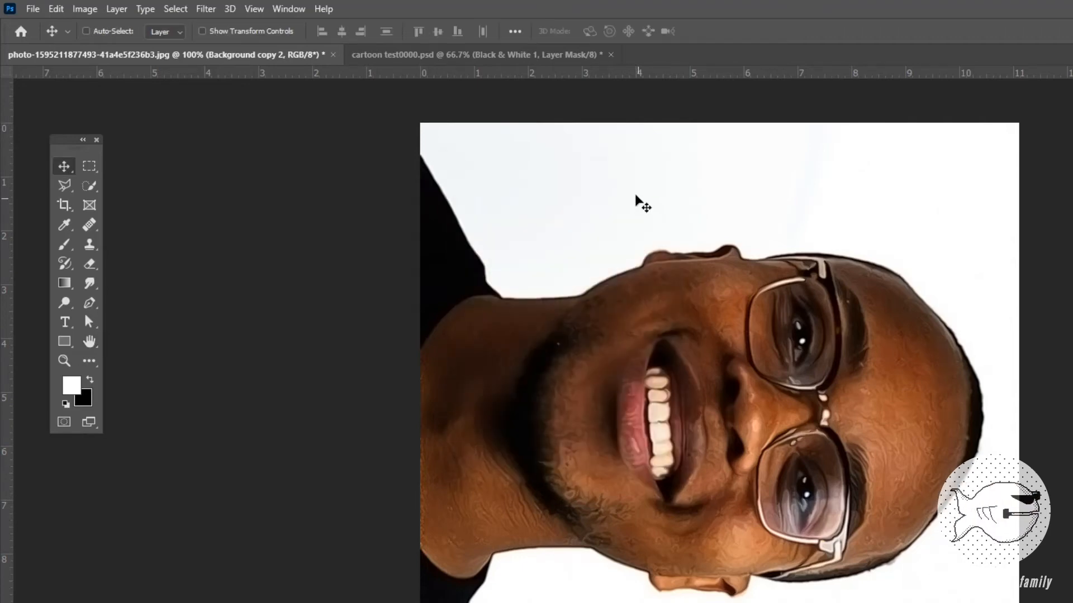
Rotate the whole image another 90° clockwise so the portrait is upside down, and reapply the Diffuse filter to Background copy 2.
click(79, 10)
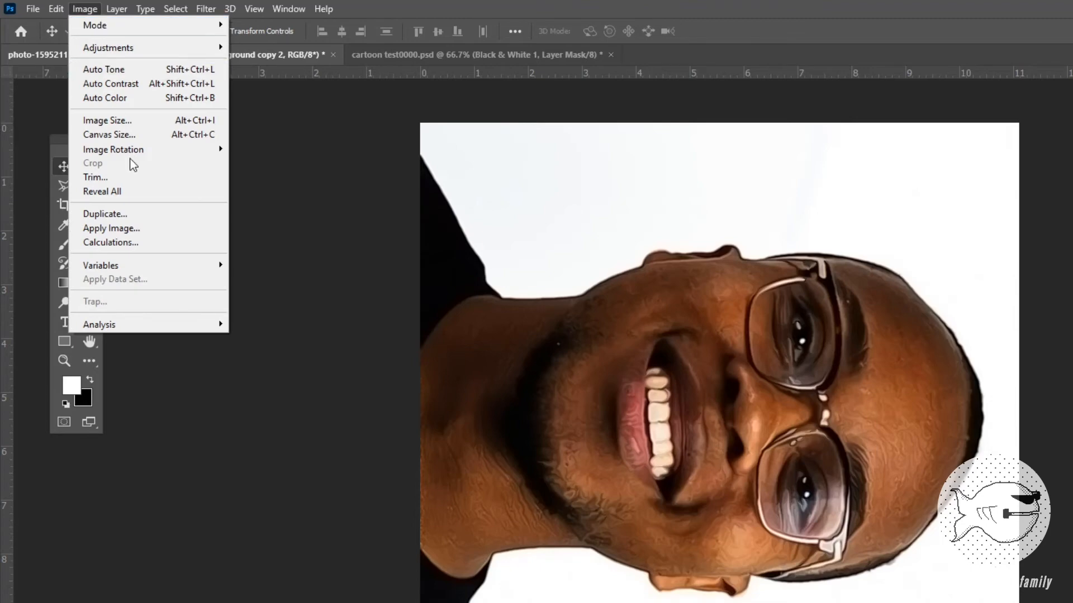
mouse_move(226, 149)
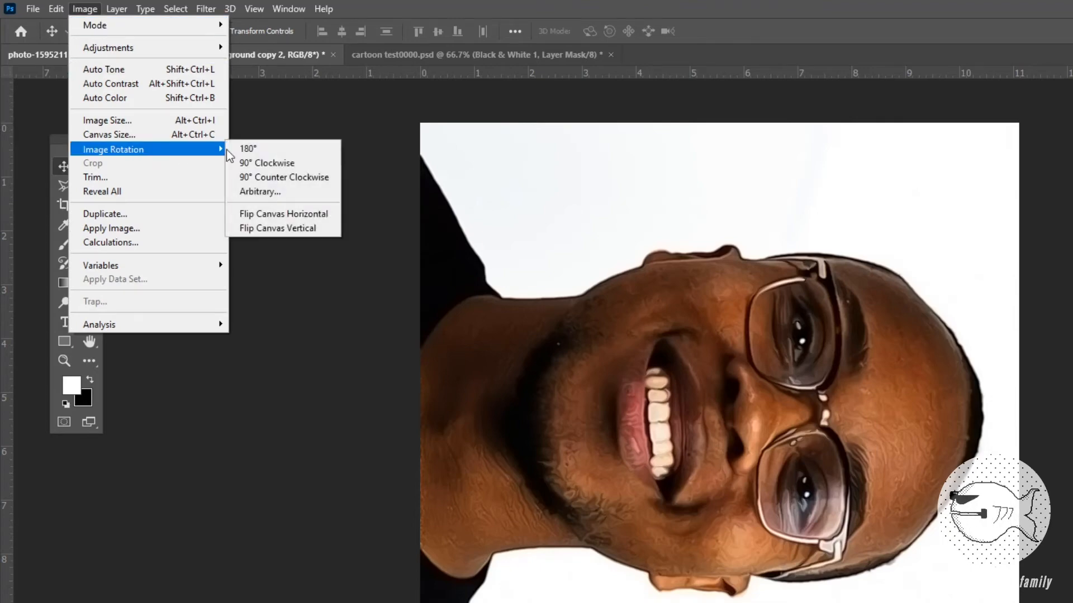
click(287, 163)
click(205, 9)
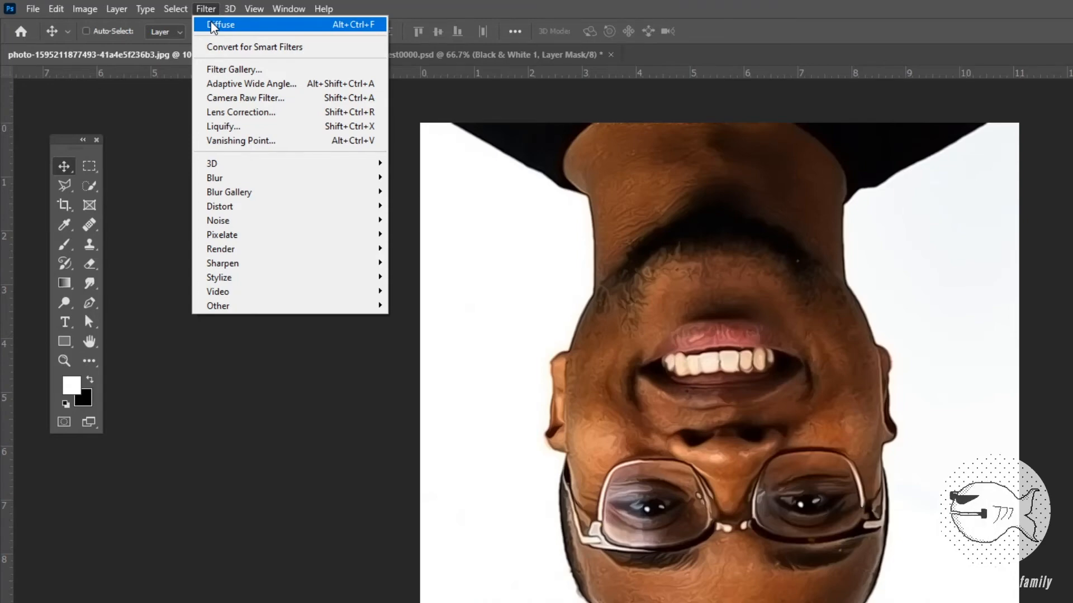
click(213, 24)
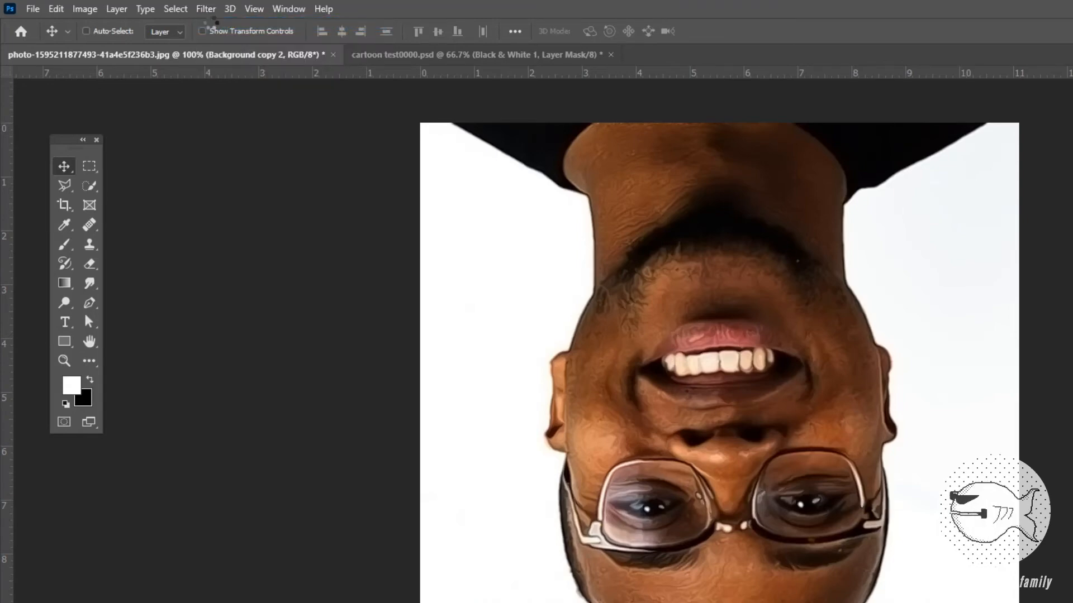
Rotate the upside-down portrait 90° clockwise and repeat the Diffuse filter on Background copy 2.
click(85, 9)
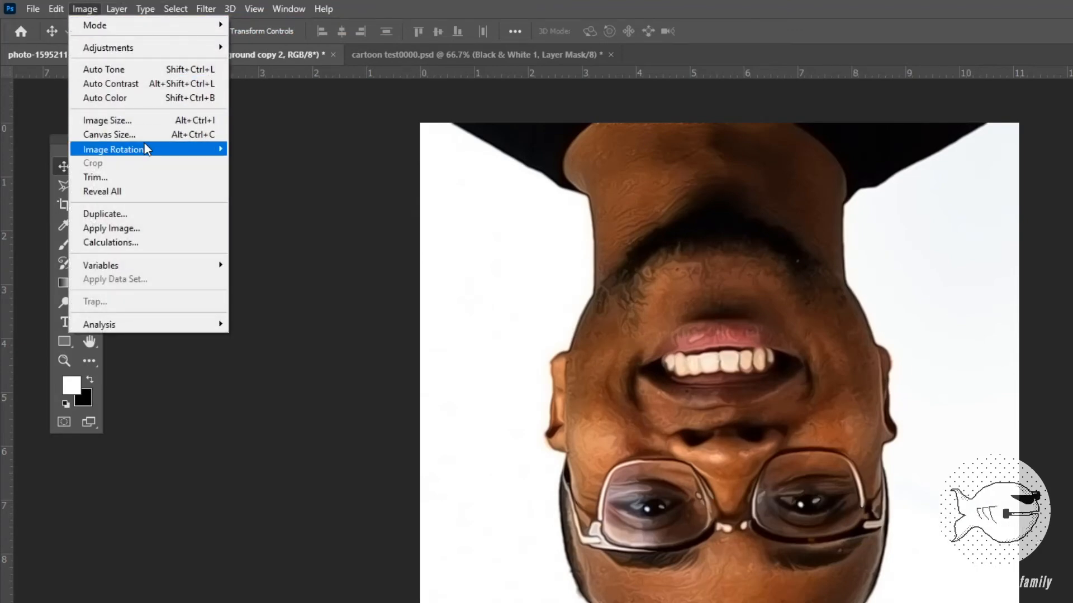
mouse_move(147, 149)
click(267, 163)
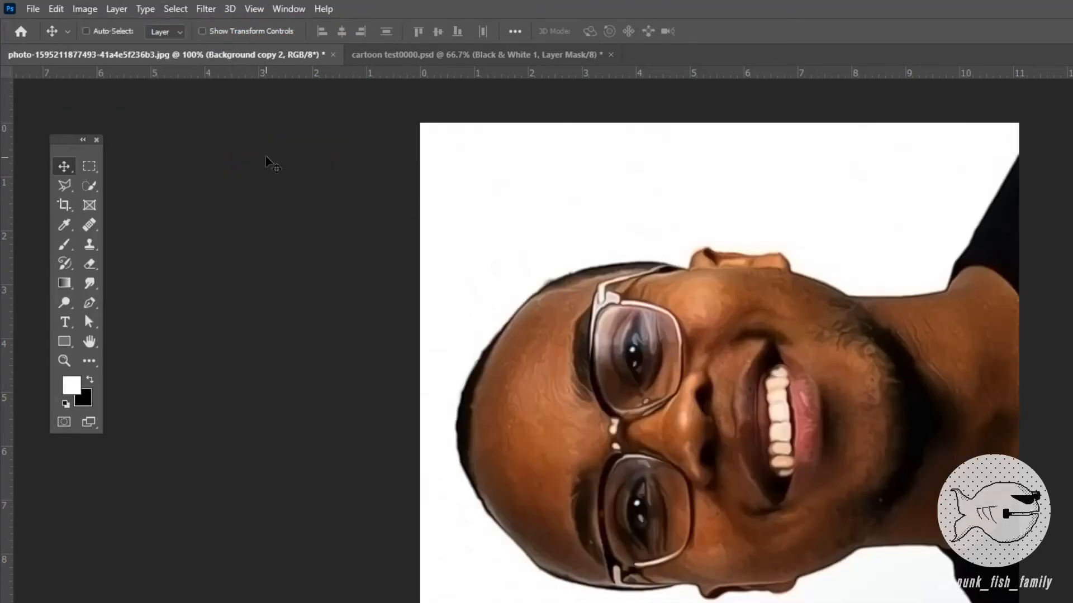
click(207, 9)
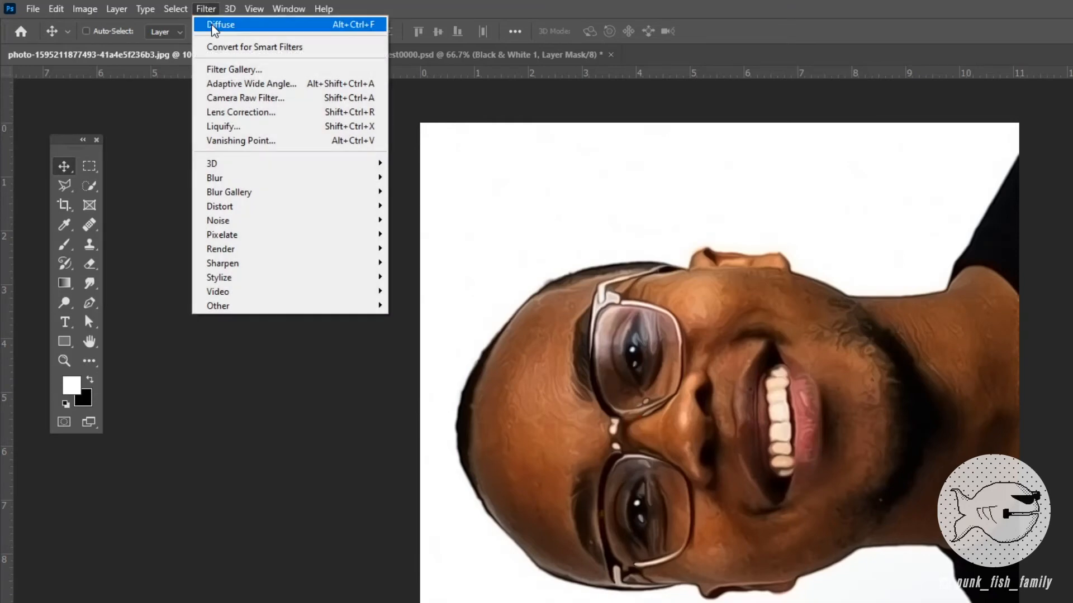
click(213, 26)
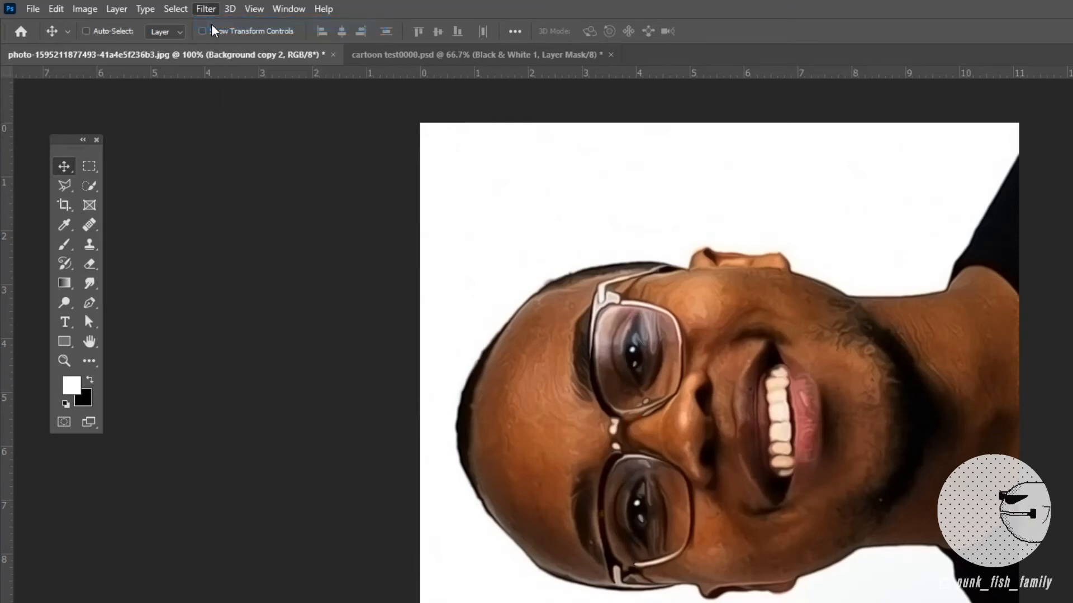
Rotate the image 90° clockwise back to upright and apply the basic Sharpen filter to Background copy 2.
click(84, 9)
mouse_move(126, 149)
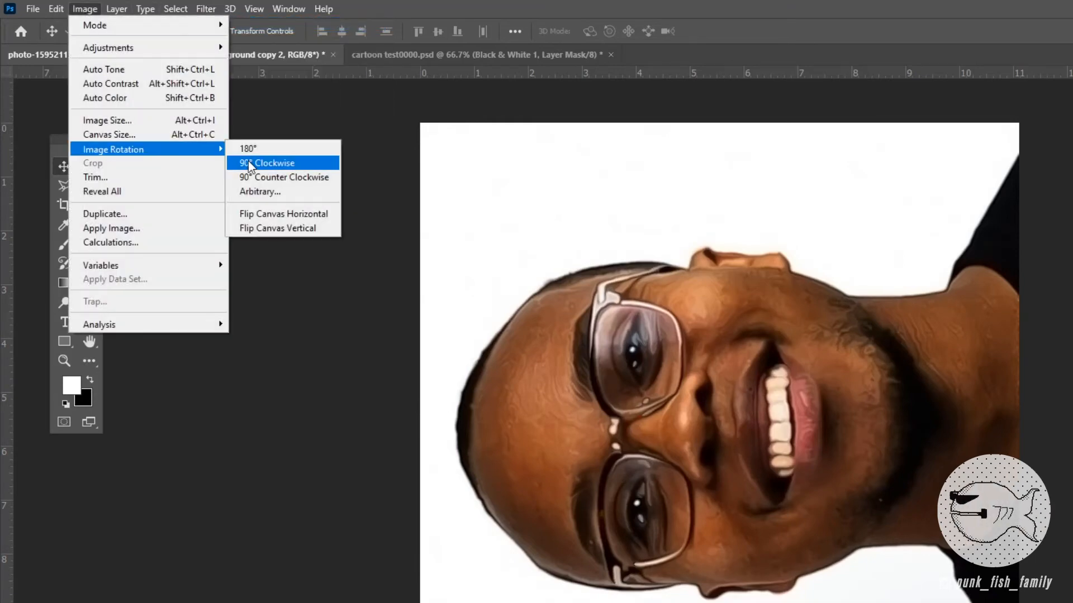
click(250, 163)
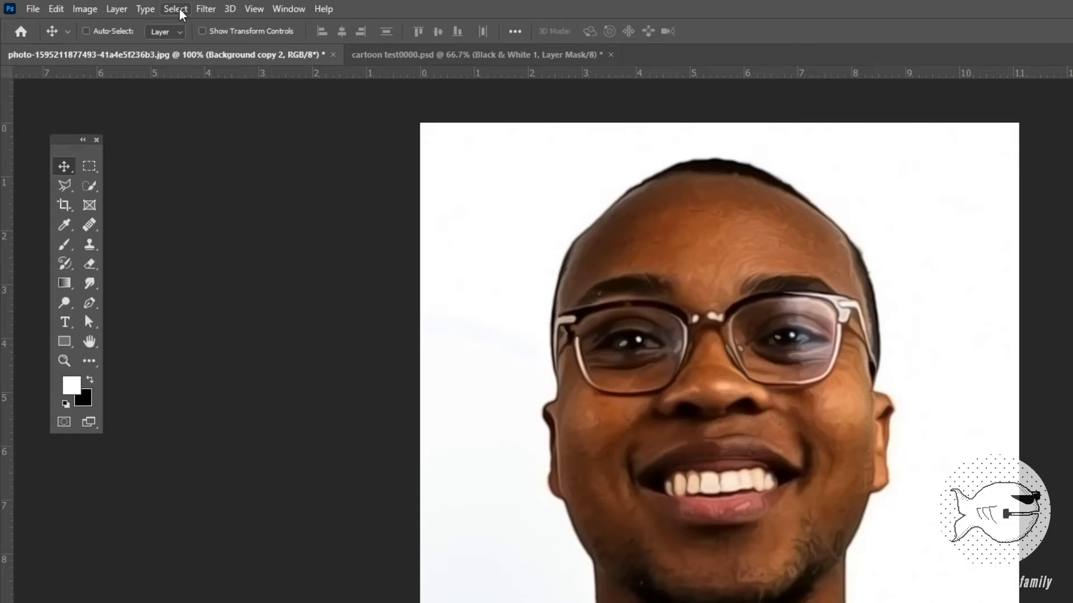
click(205, 9)
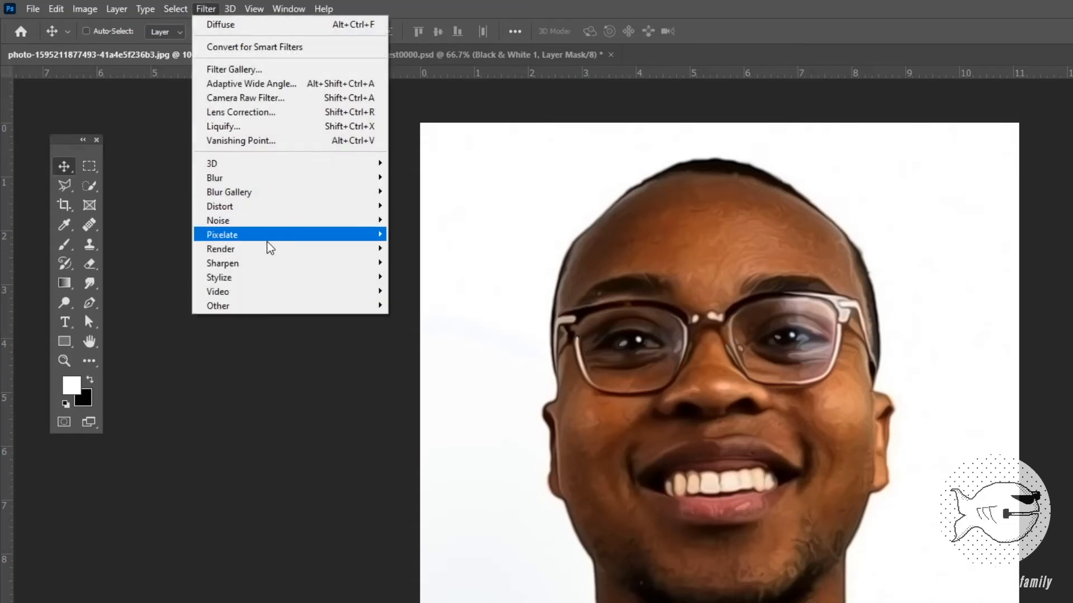
mouse_move(284, 269)
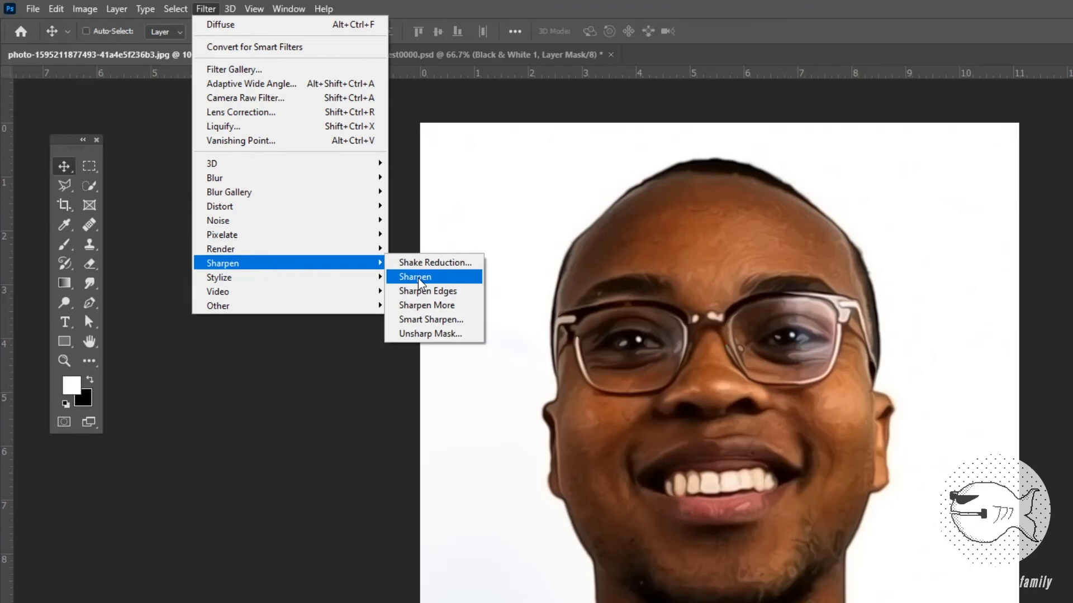
click(420, 283)
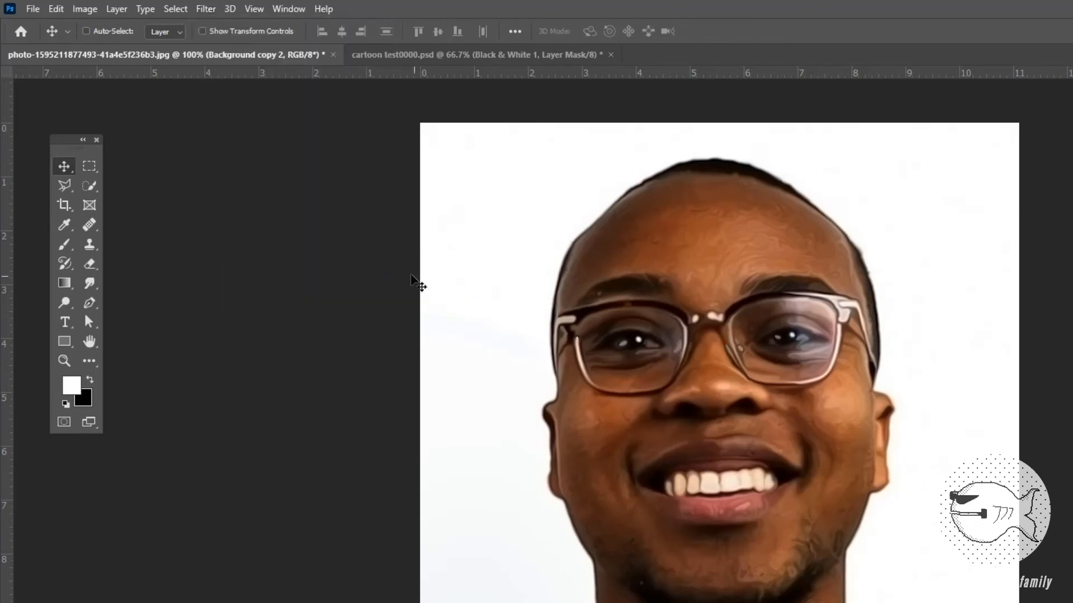
Apply a Surface Blur to Background copy 2 with a radius of 11 pixels and a threshold of 15 levels.
click(207, 9)
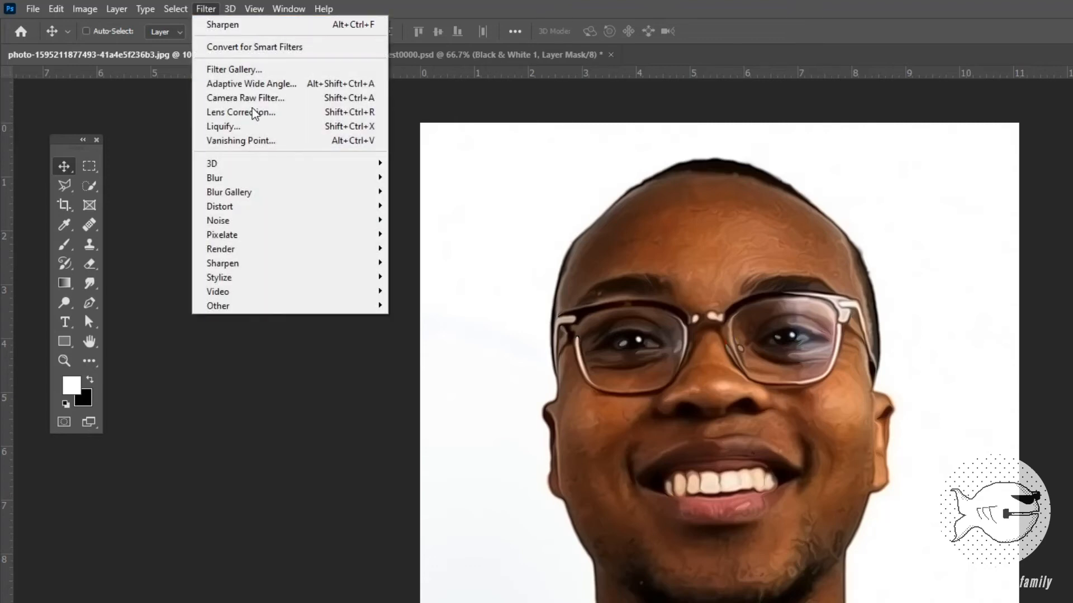
mouse_move(274, 177)
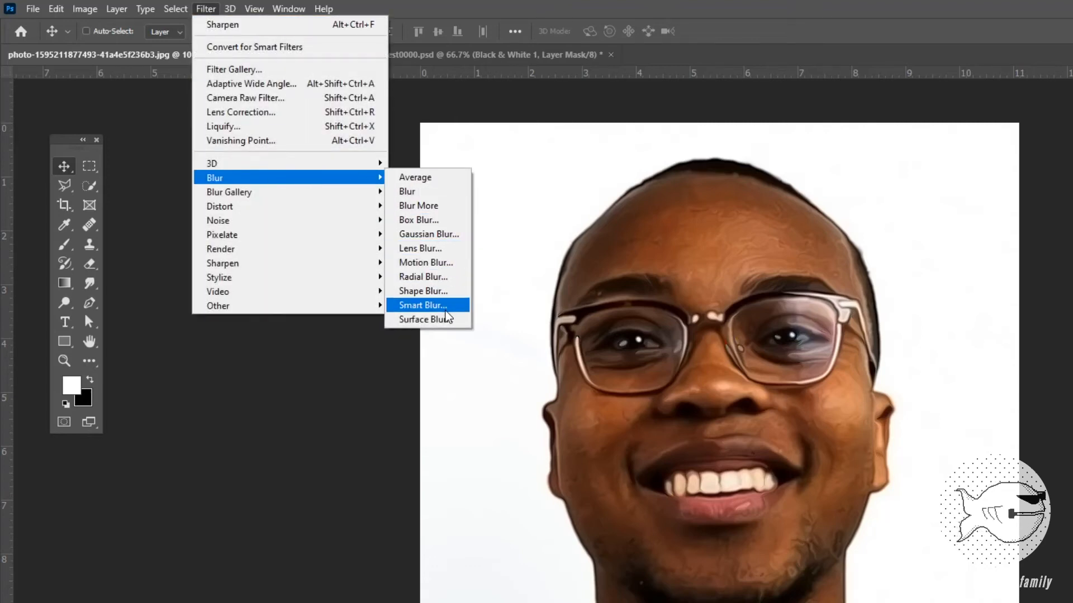
click(446, 320)
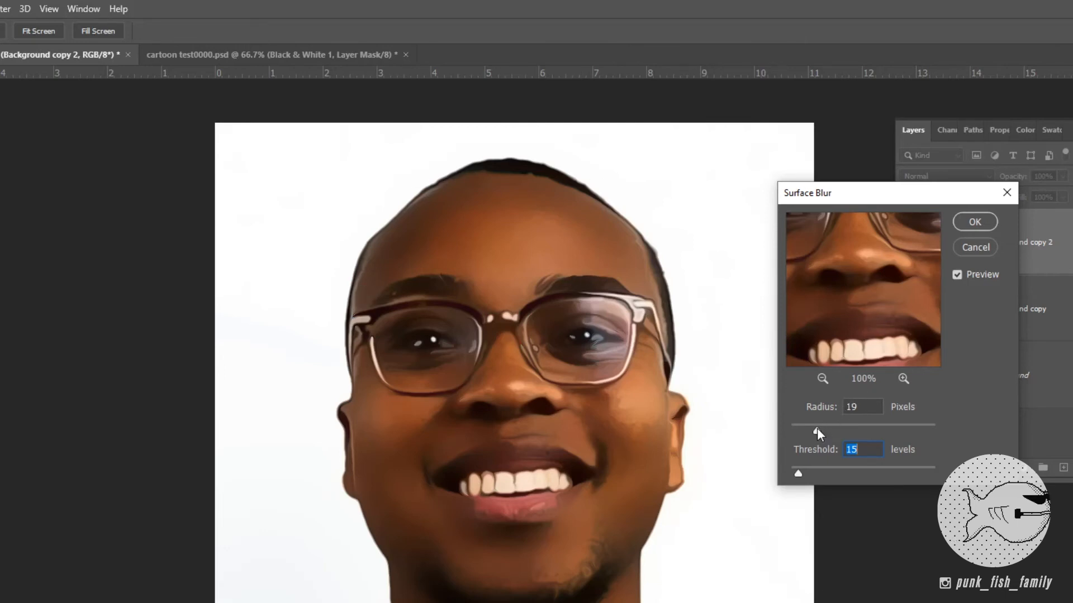
drag(817, 428, 807, 427)
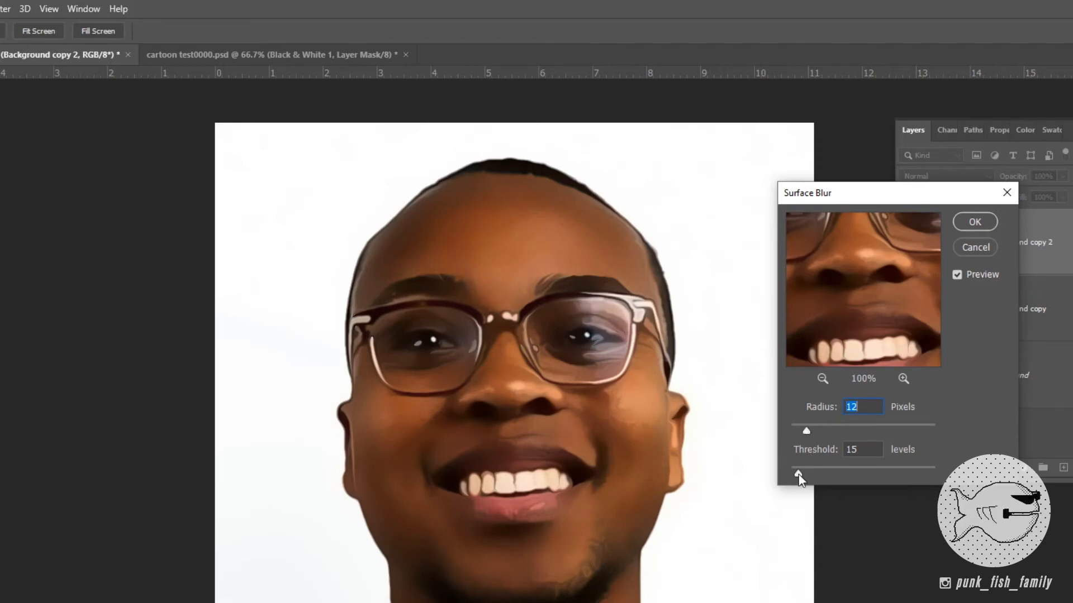
mouse_move(798, 474)
mouse_down()
mouse_move(842, 475)
mouse_move(796, 473)
mouse_up()
drag(808, 427, 804, 427)
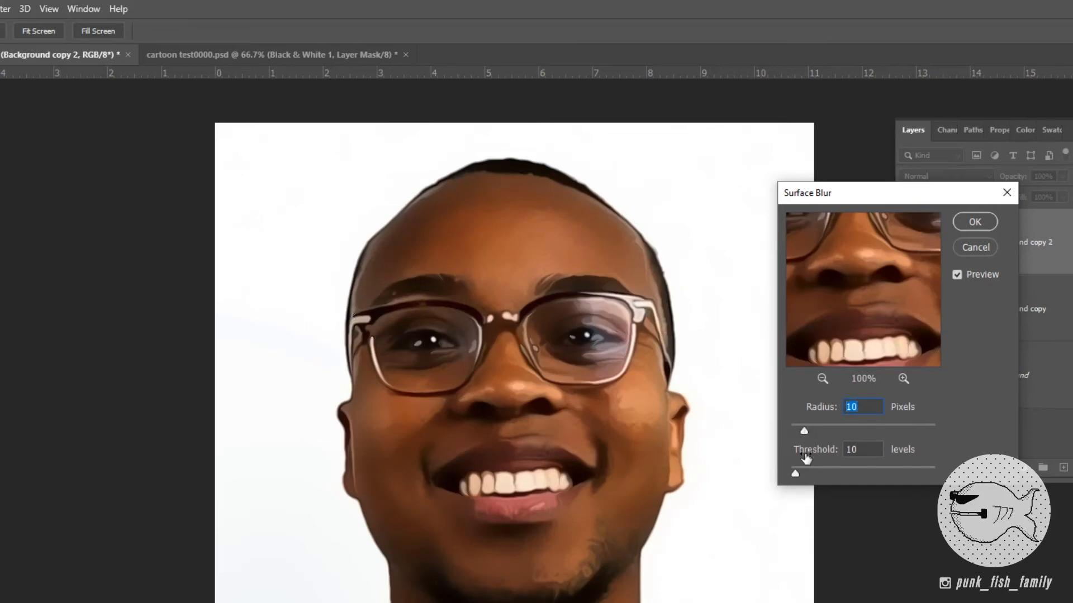
drag(796, 471, 796, 470)
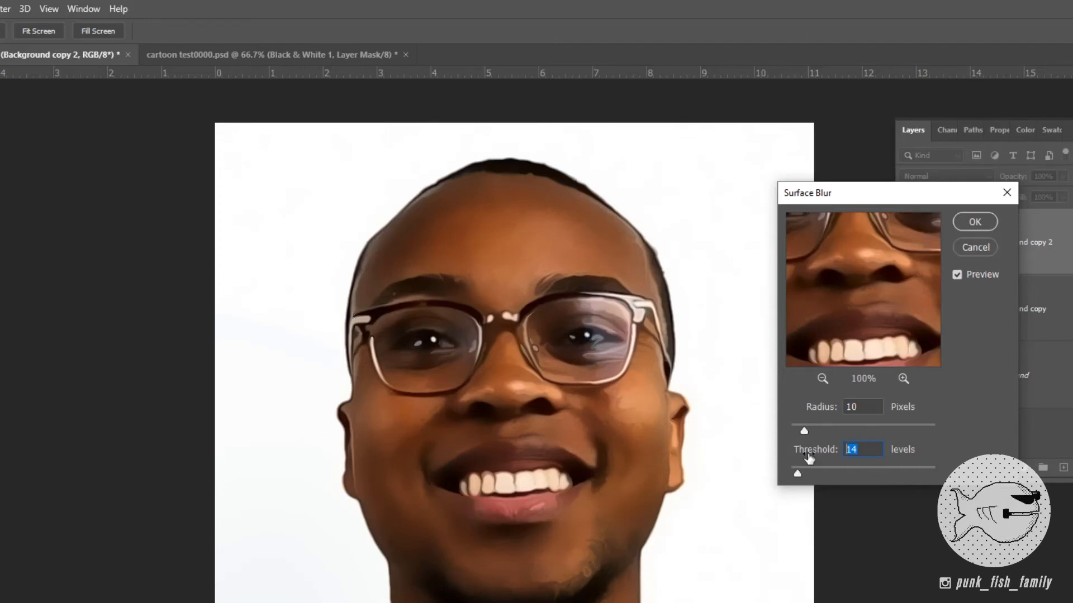
text(15)
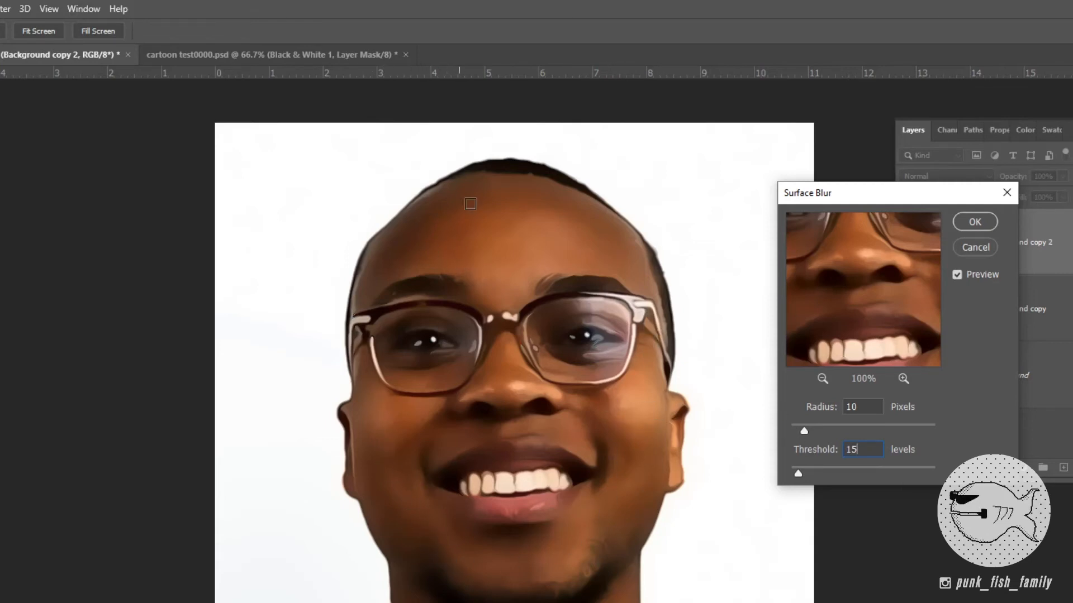
drag(805, 431, 799, 431)
drag(799, 431, 805, 431)
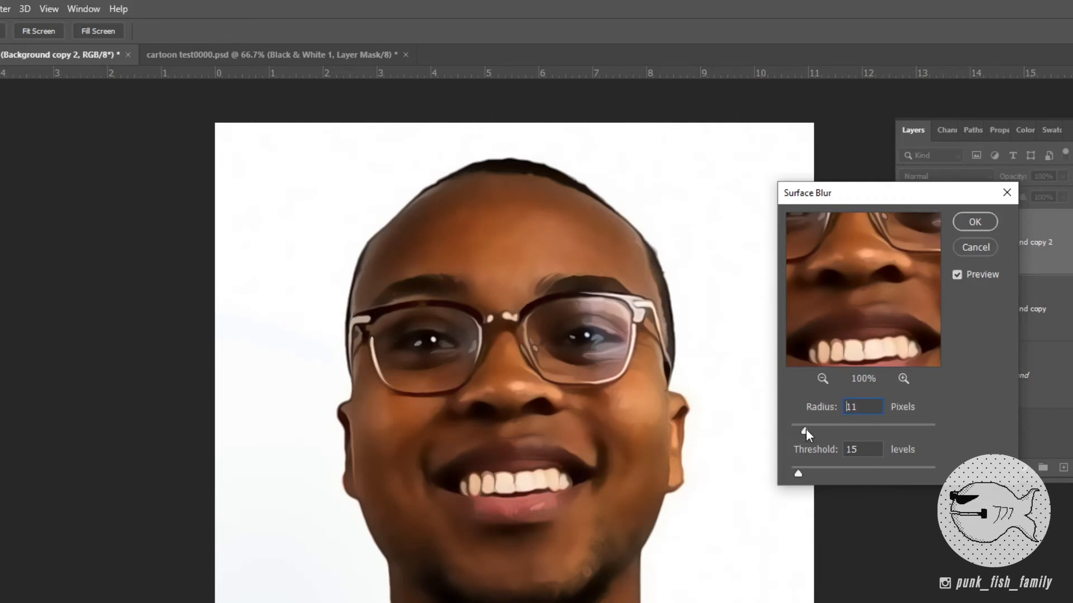
click(975, 222)
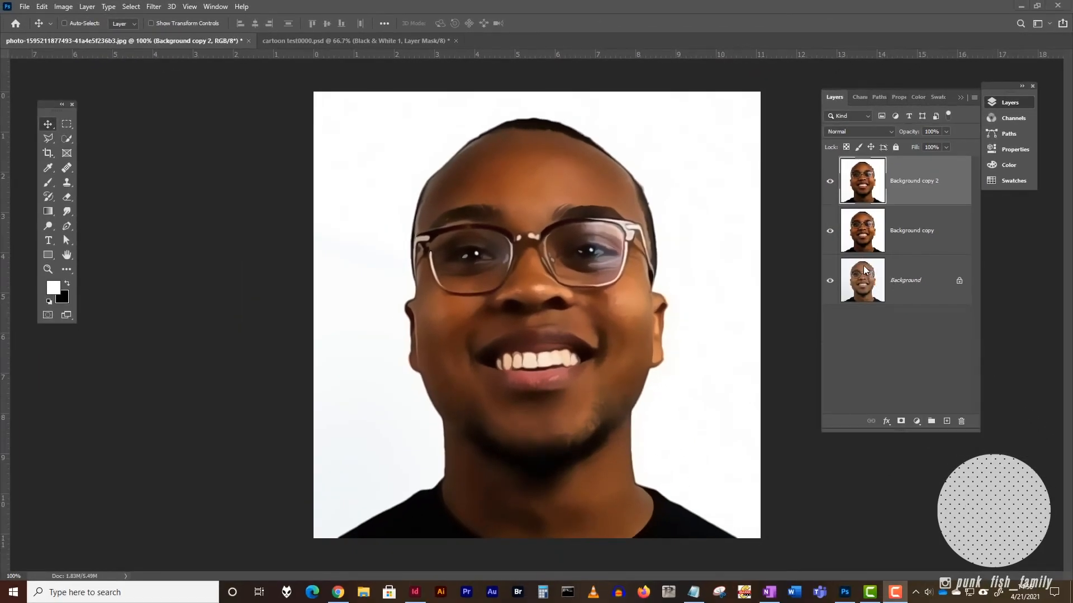
Duplicate the original Background layer and move the copy to the top of the layer stack.
click(937, 322)
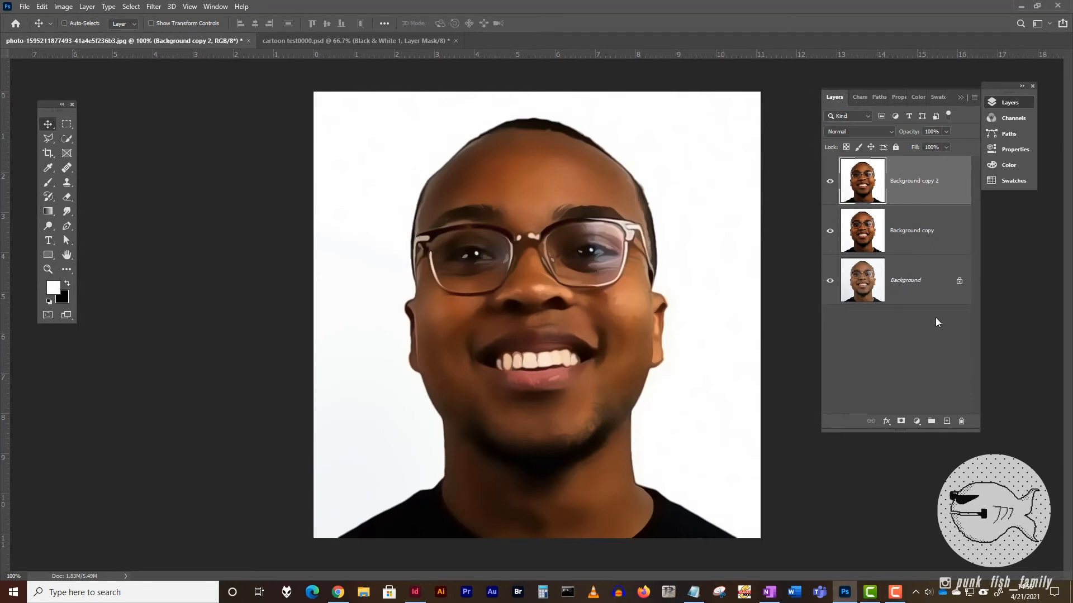
drag(939, 293, 946, 421)
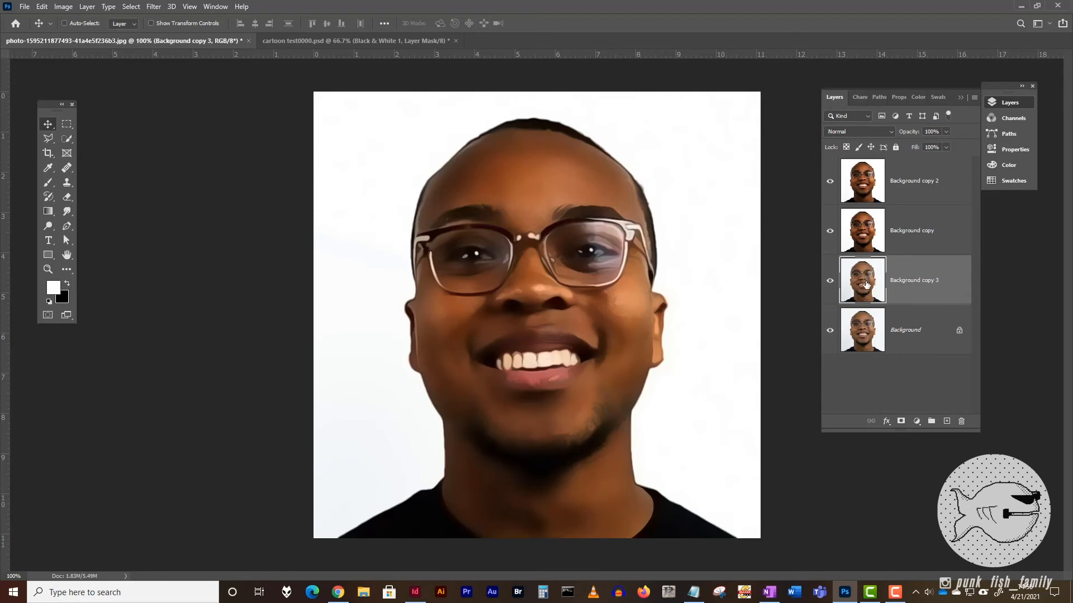
drag(866, 285, 856, 162)
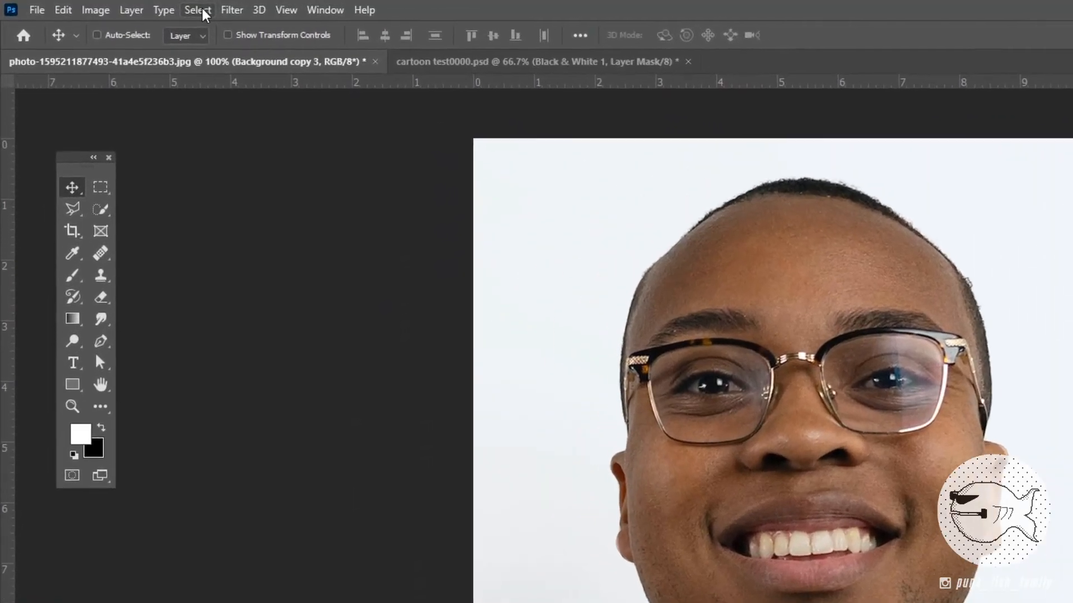
Apply a High Pass filter with a 3.0-pixel radius to Background copy 3 and set its blend mode to Overlay.
click(179, 8)
mouse_move(210, 267)
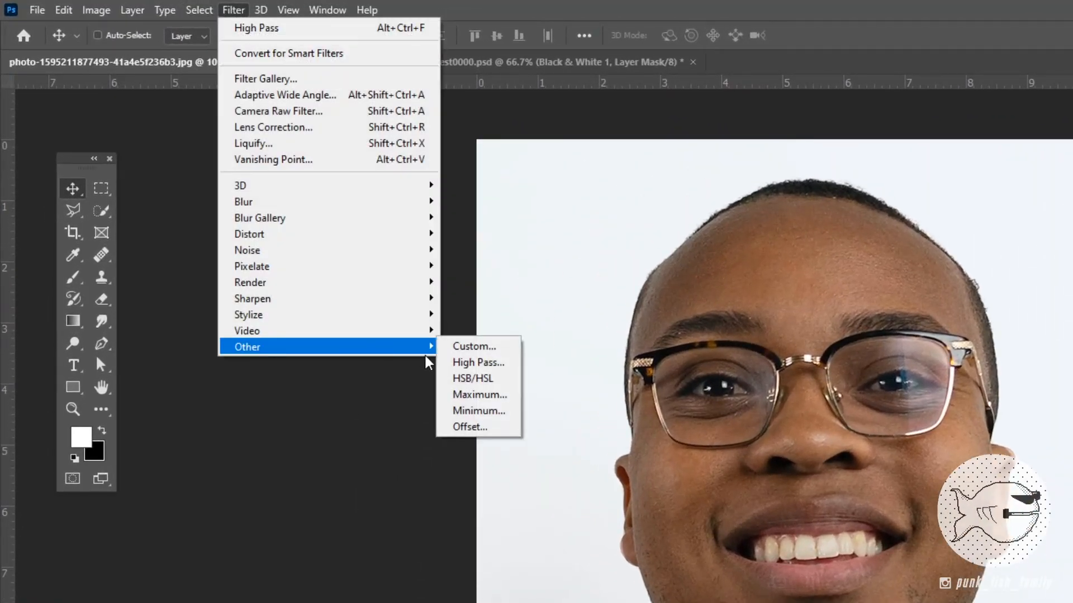
click(477, 362)
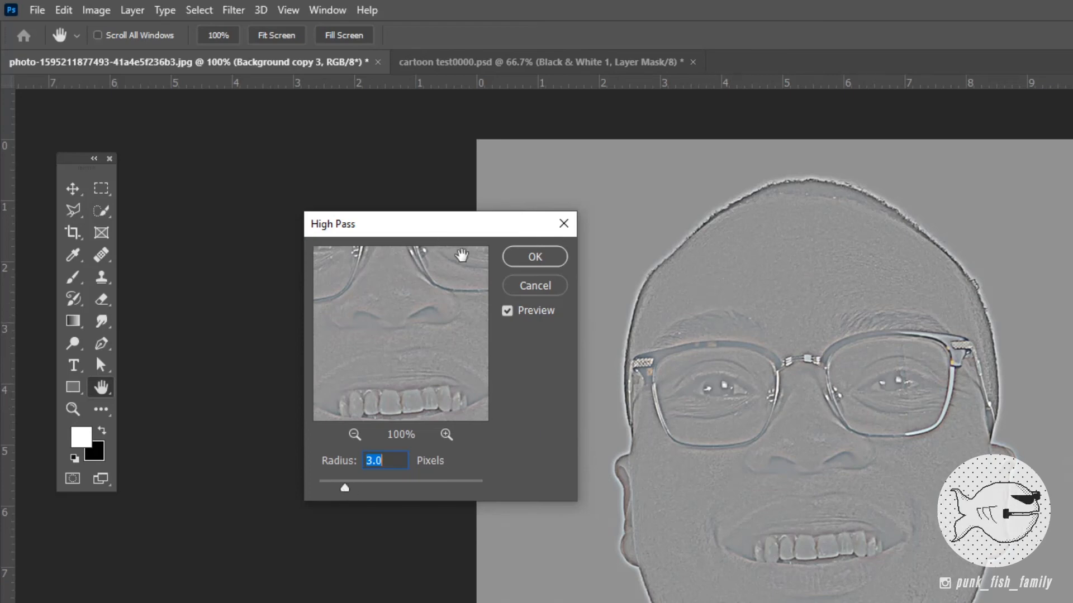
click(522, 258)
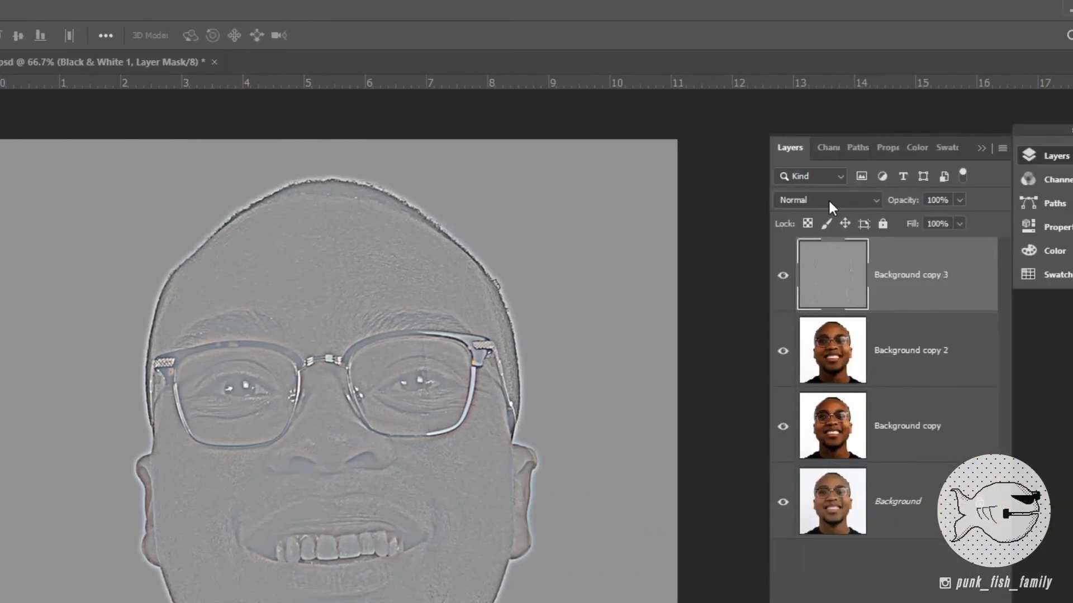
click(749, 200)
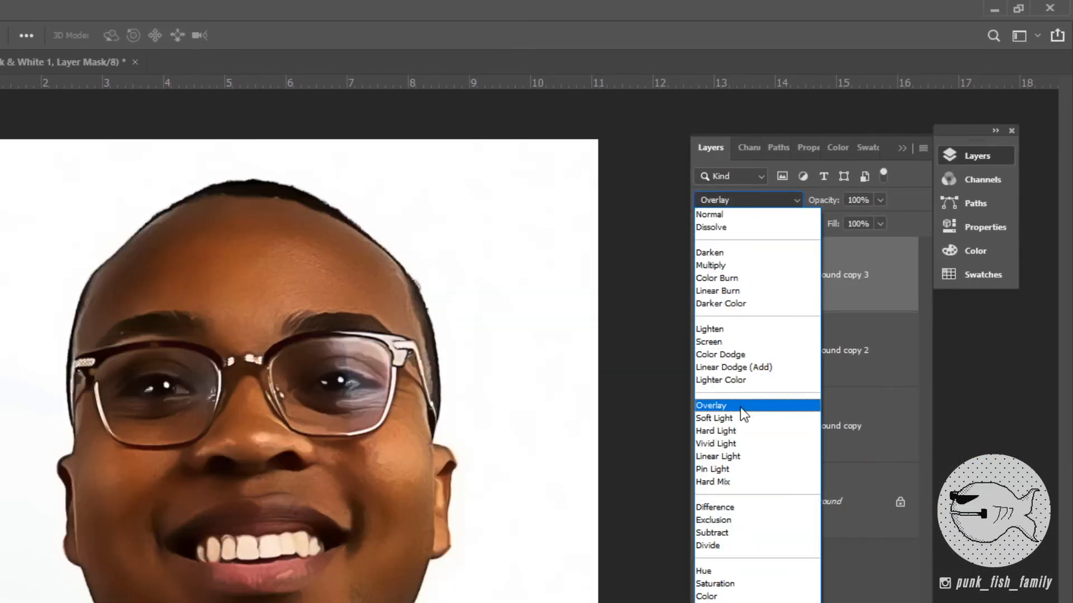
click(740, 407)
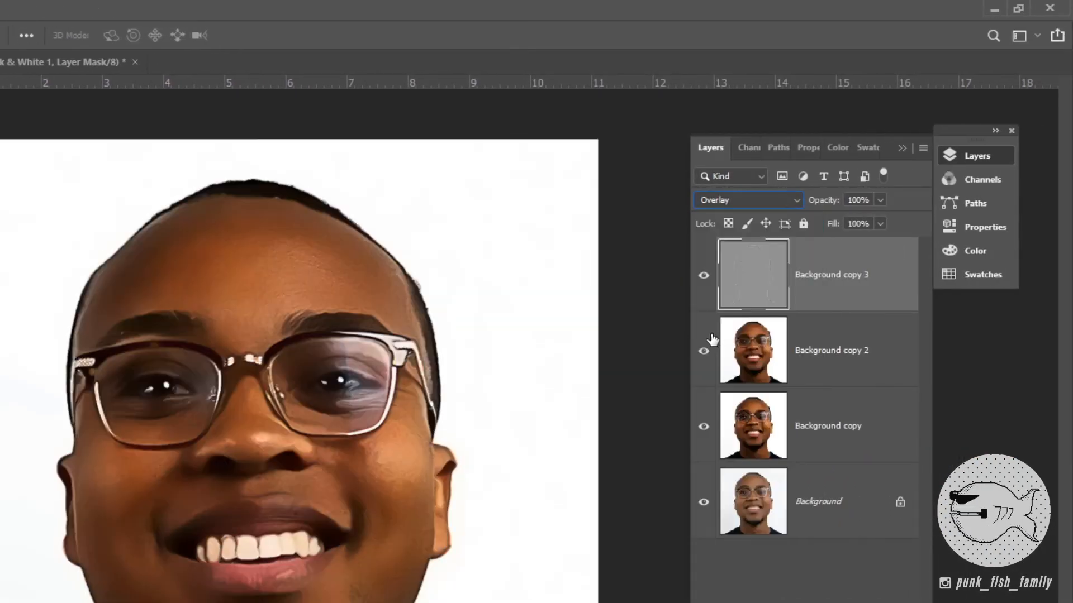
Compare the portrait with and without the High Pass layer by toggling the visibility of Background copy 3.
click(703, 276)
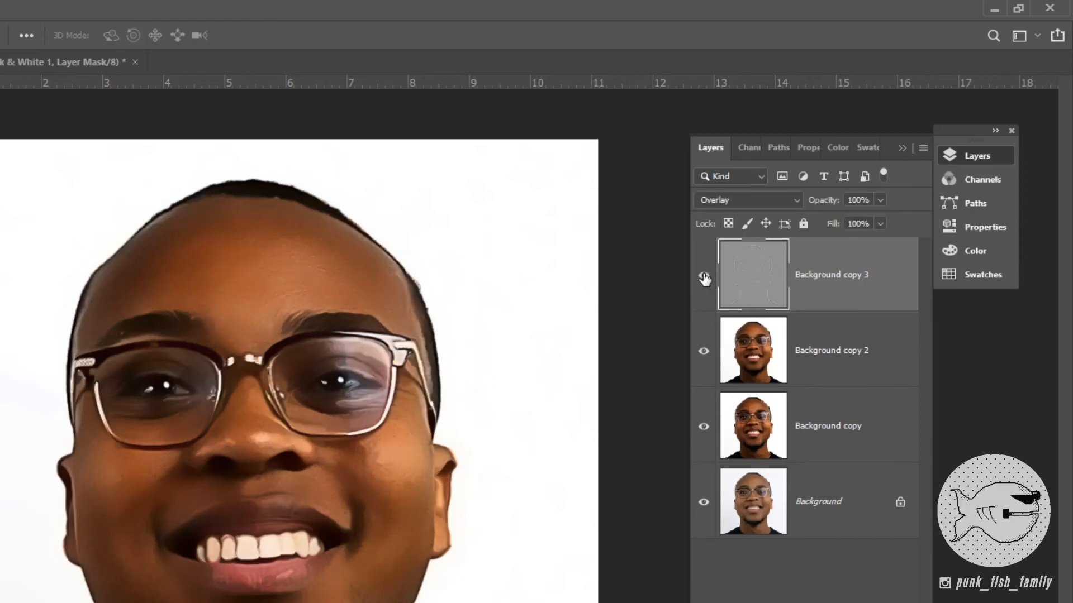
click(704, 278)
click(704, 278)
click(704, 278)
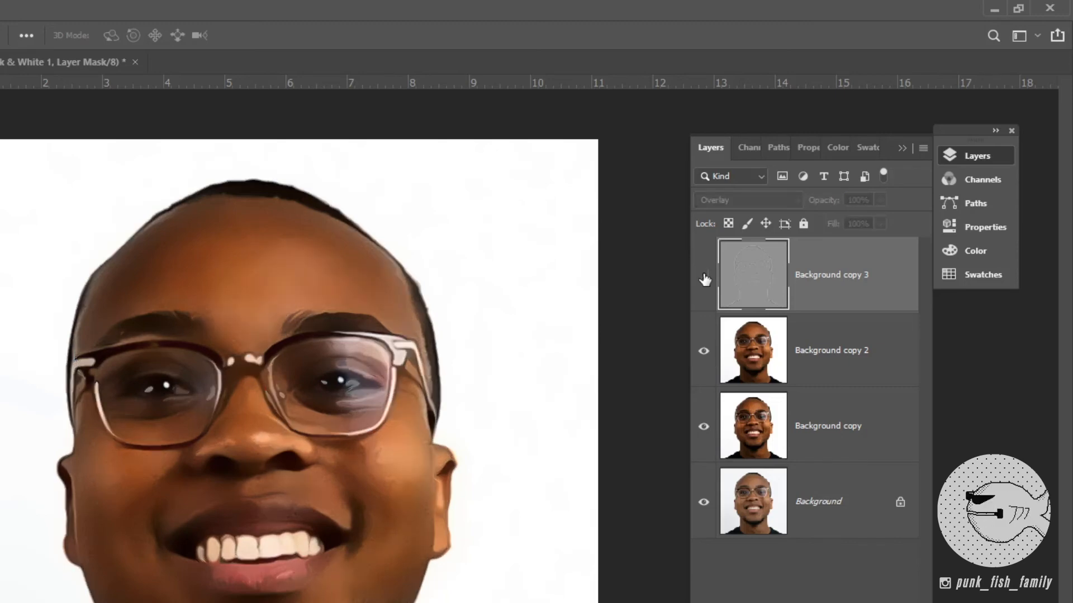
click(704, 278)
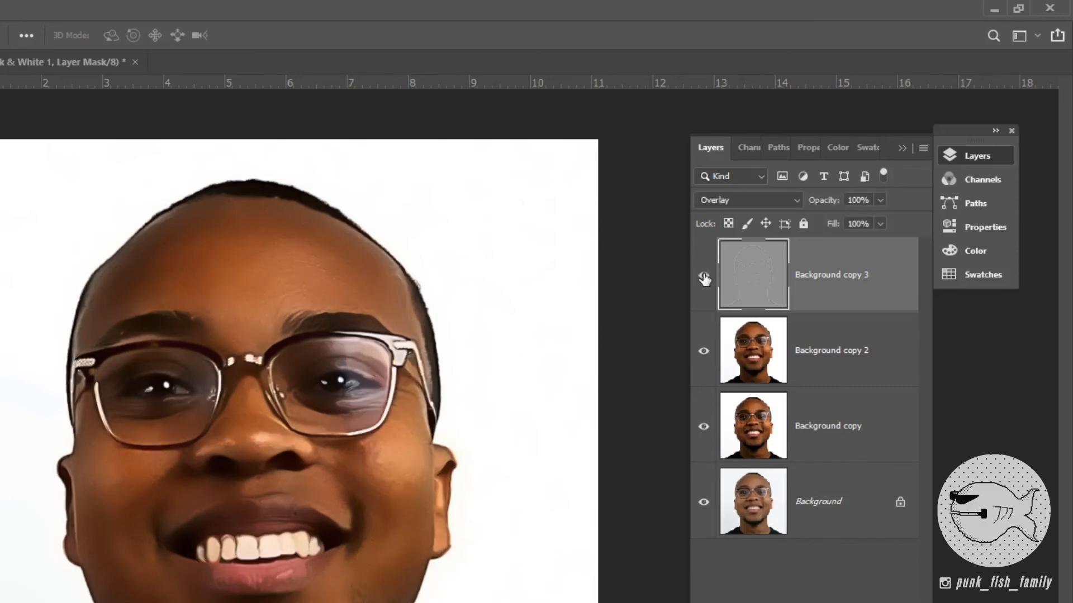
click(704, 277)
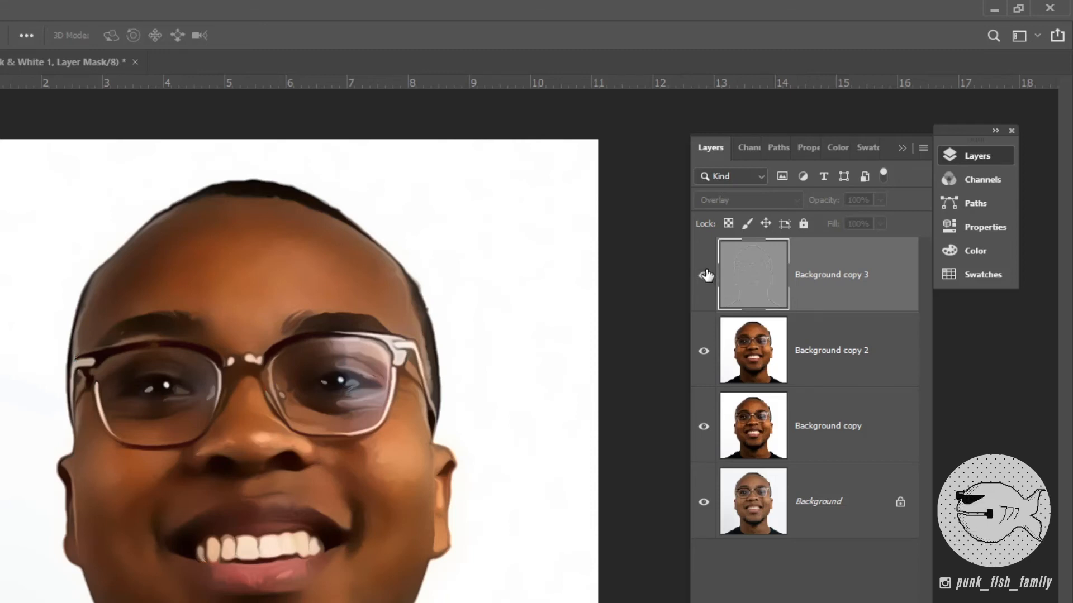
click(706, 275)
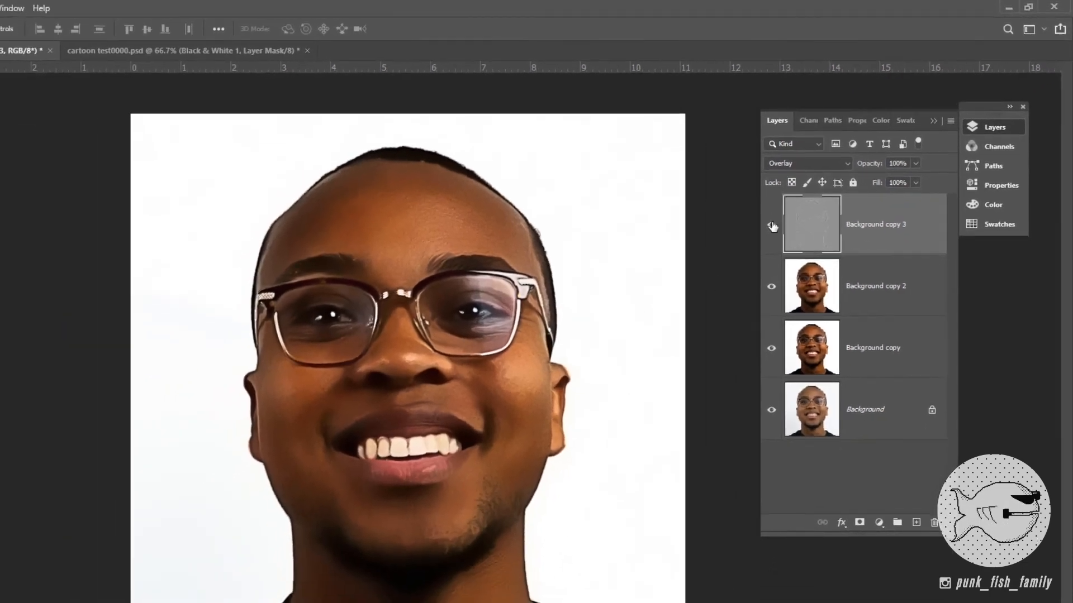
Add a Levels adjustment layer above Background copy 3 with input shadows 17, midtones 1.25 and highlights 235.
click(704, 275)
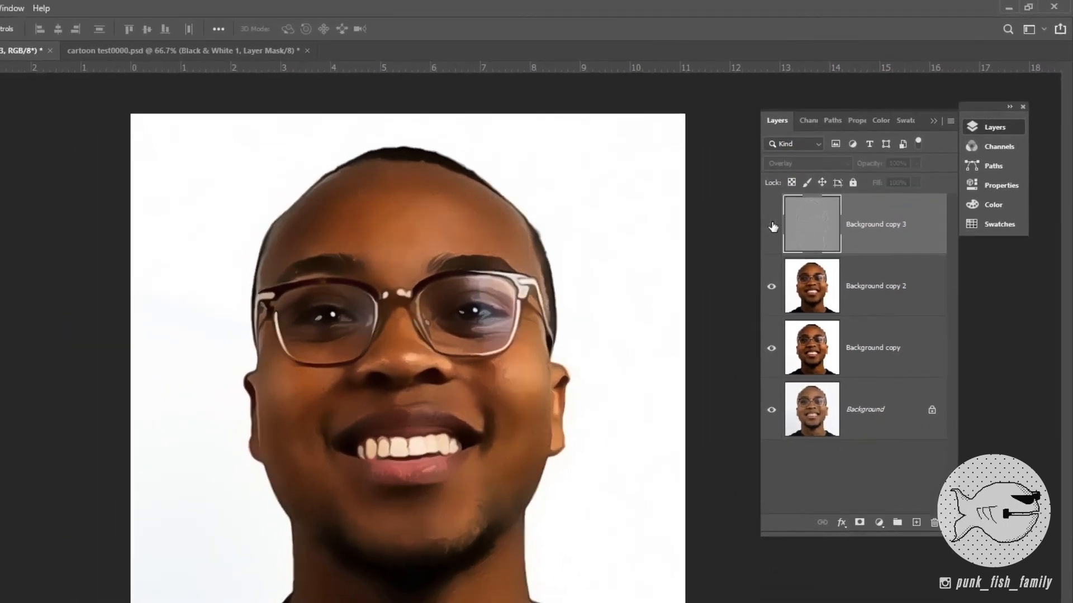
click(772, 226)
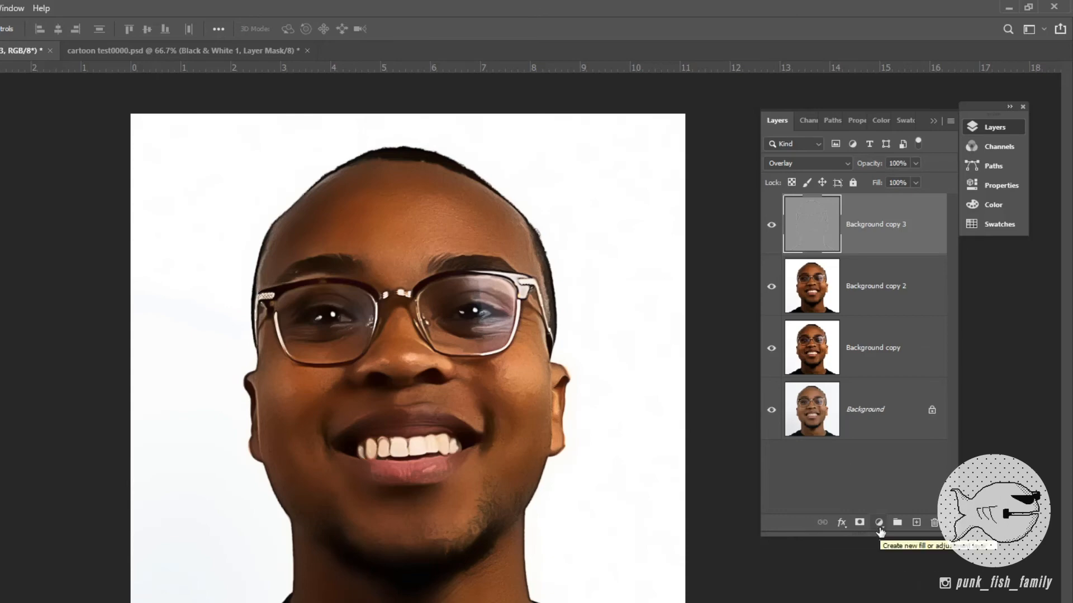
click(879, 523)
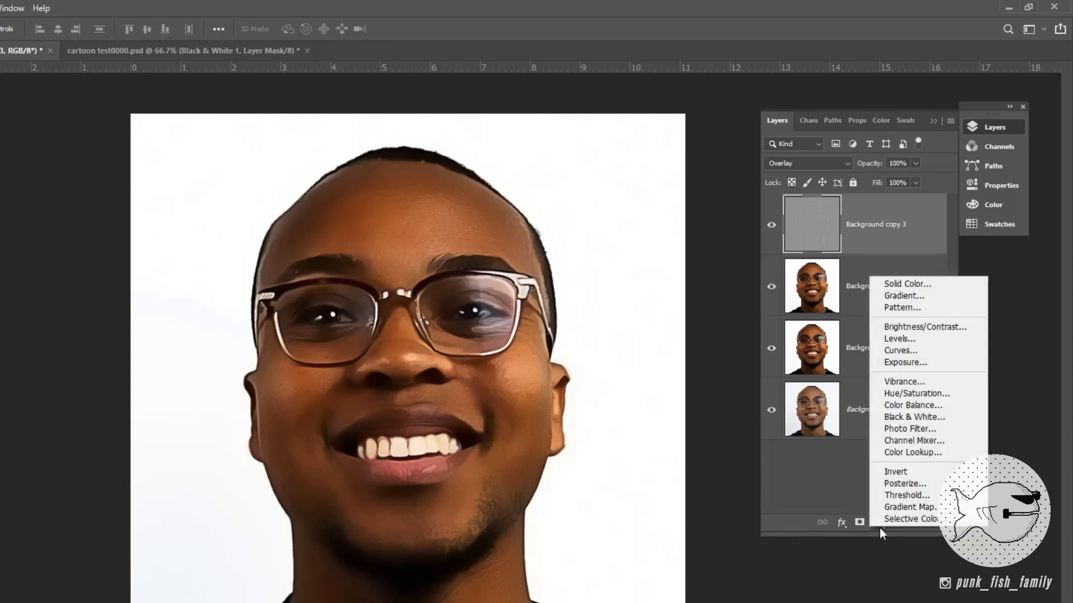
click(927, 339)
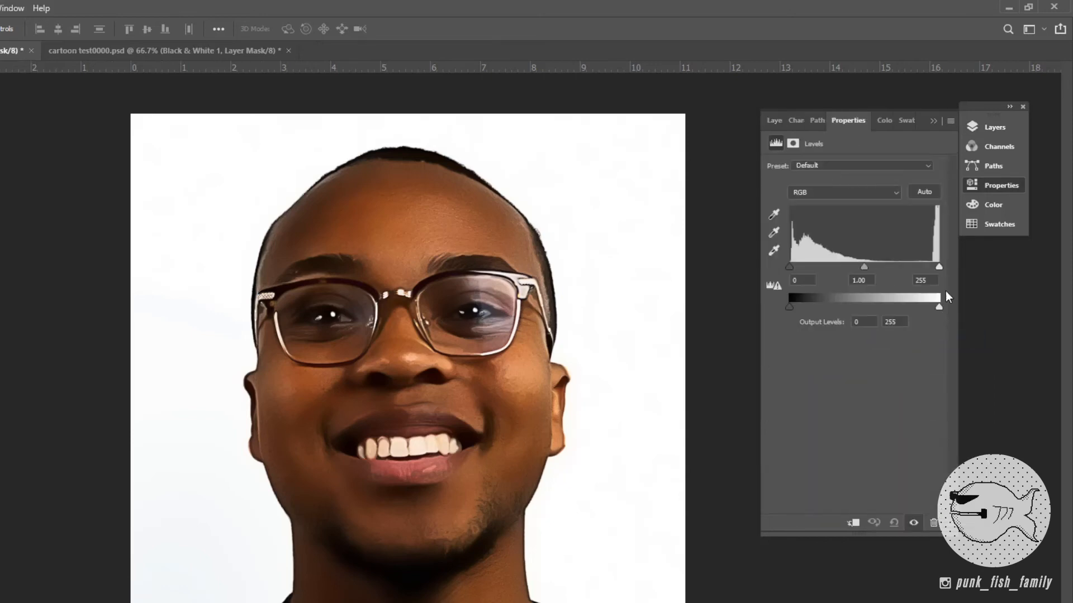
drag(938, 267, 926, 267)
drag(787, 268, 797, 266)
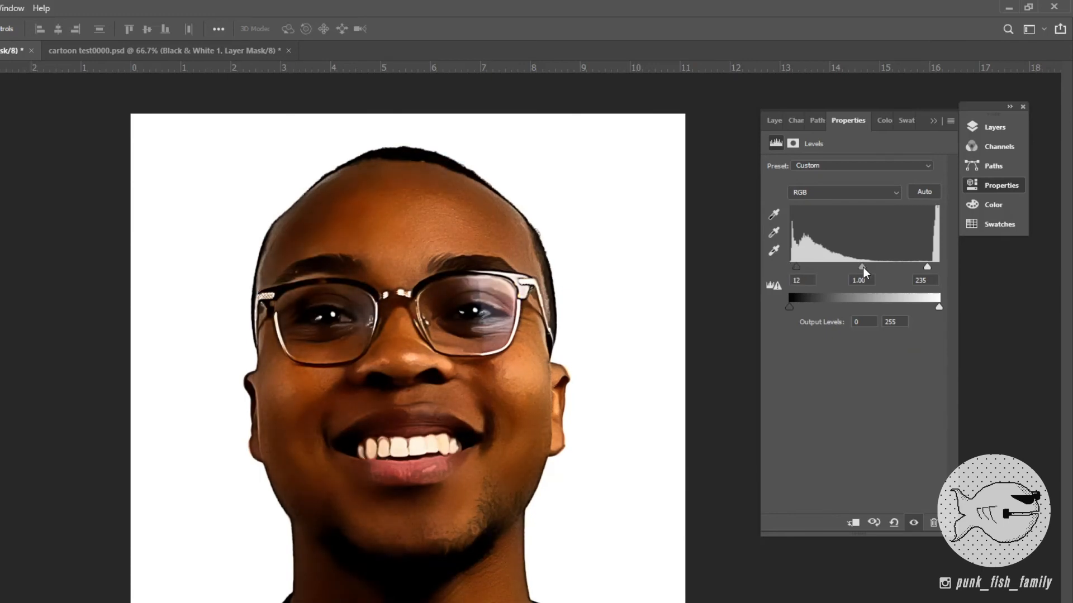
drag(862, 267, 800, 272)
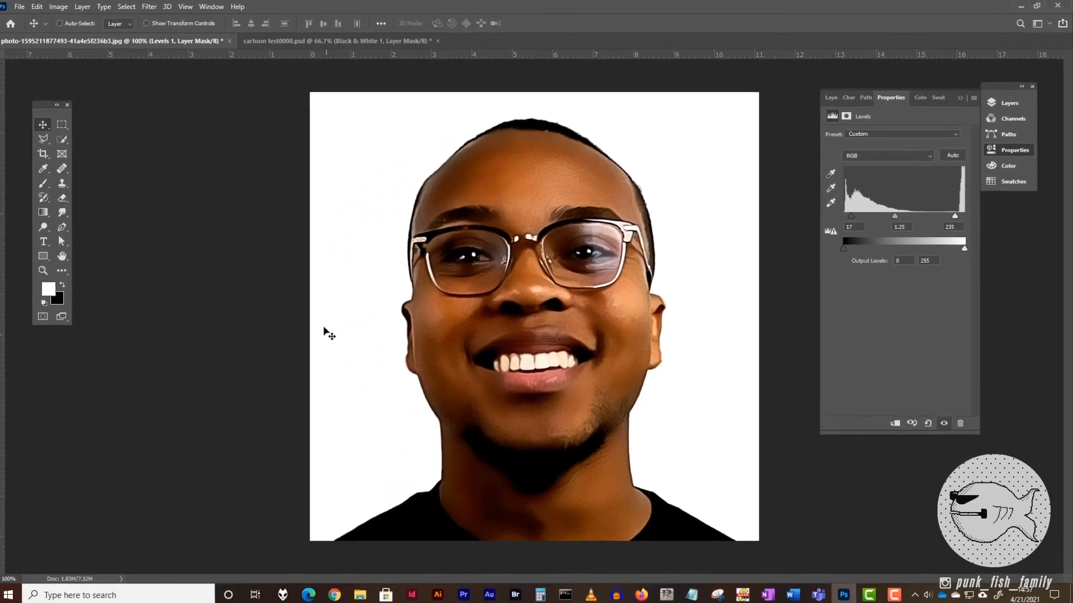
click(833, 98)
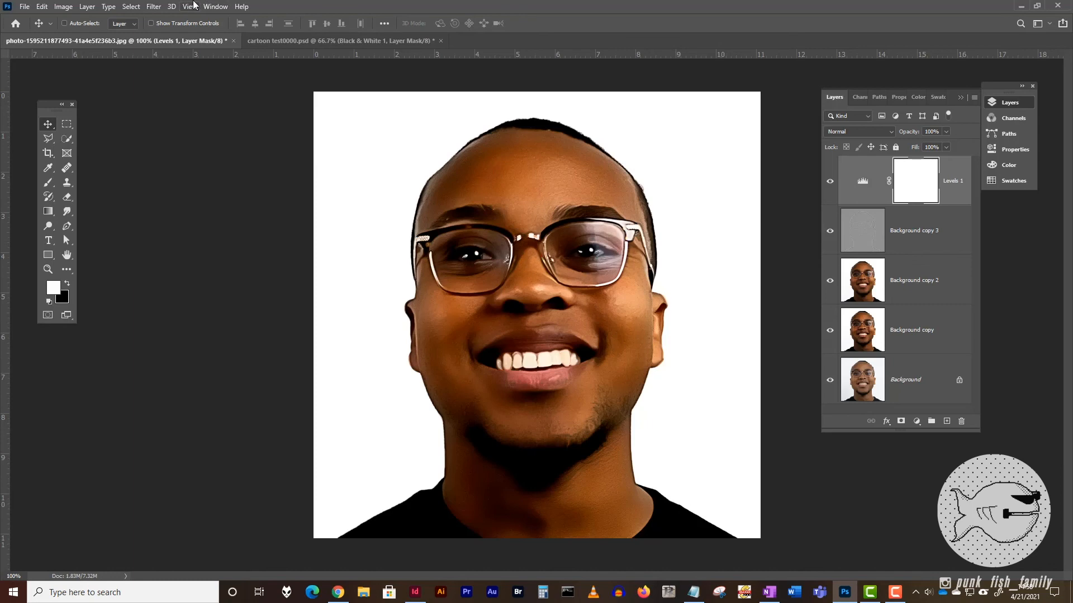
Select the entire canvas and copy the visible layers with Copy Merged.
click(131, 7)
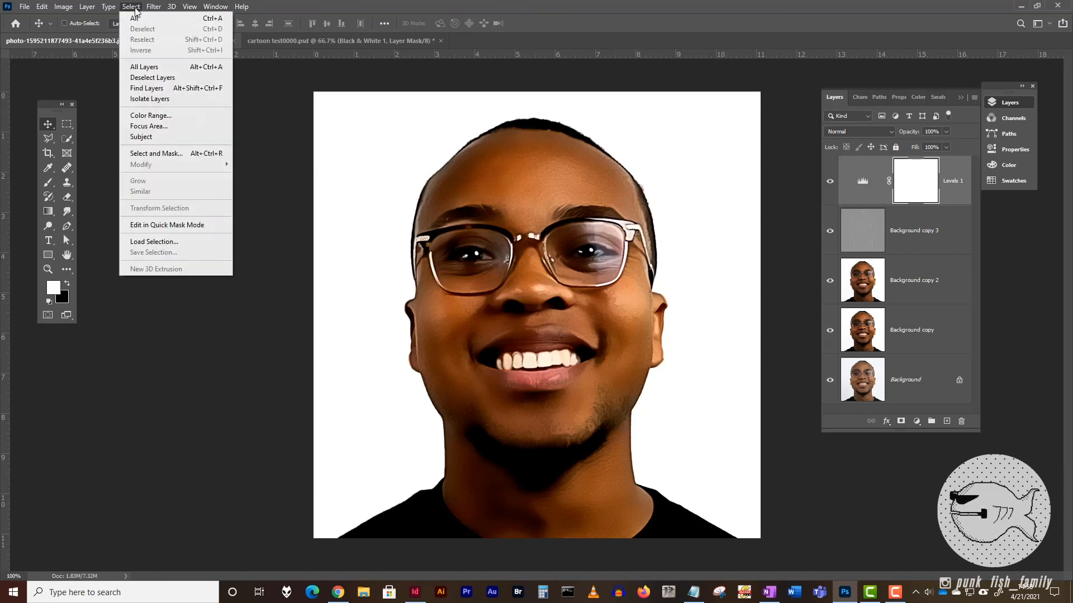
click(142, 19)
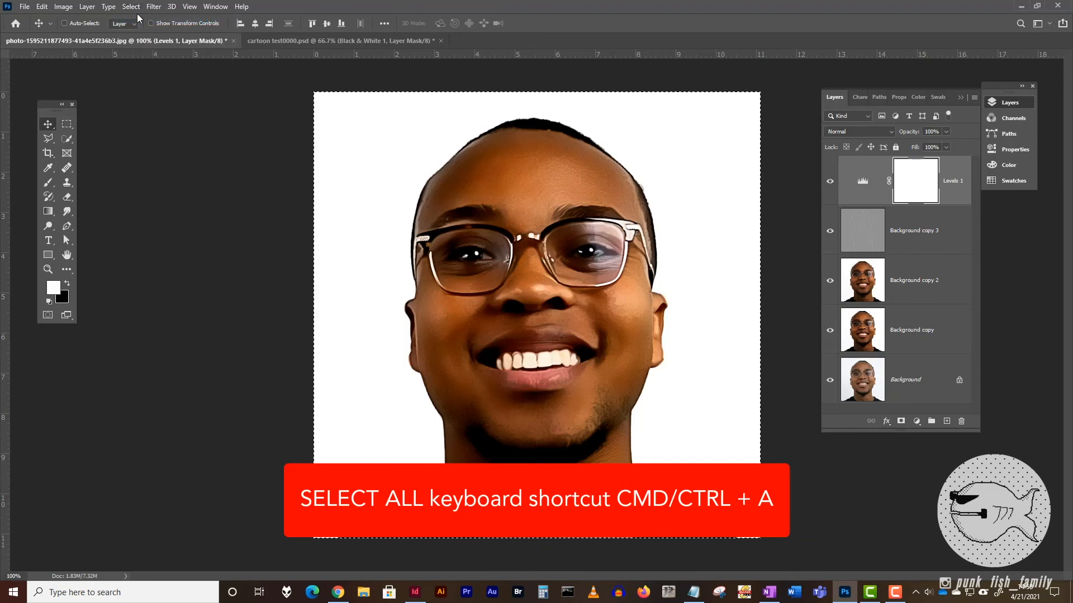
click(42, 7)
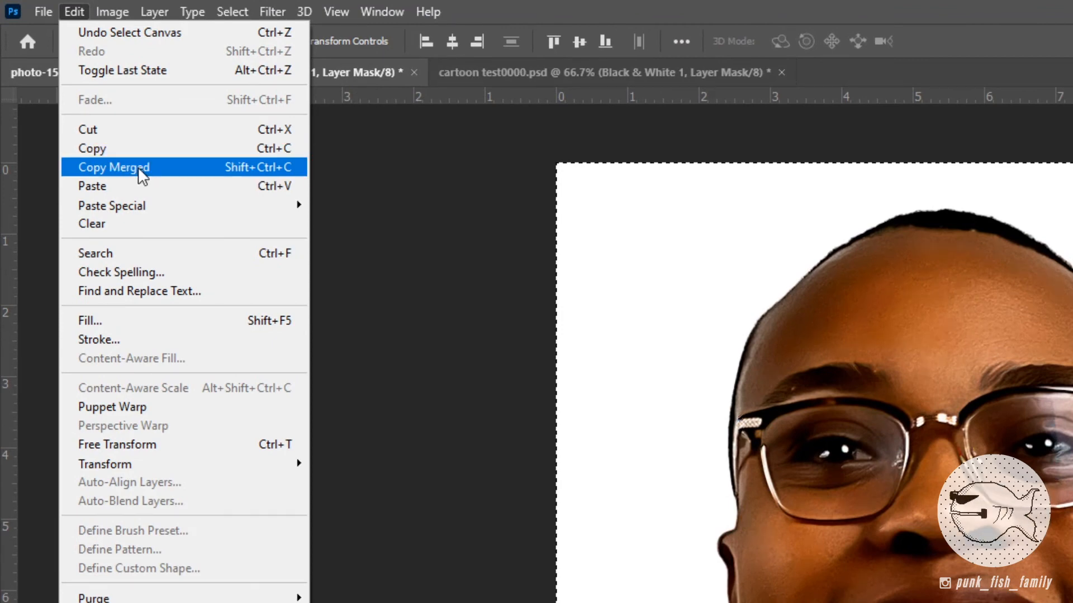
click(138, 168)
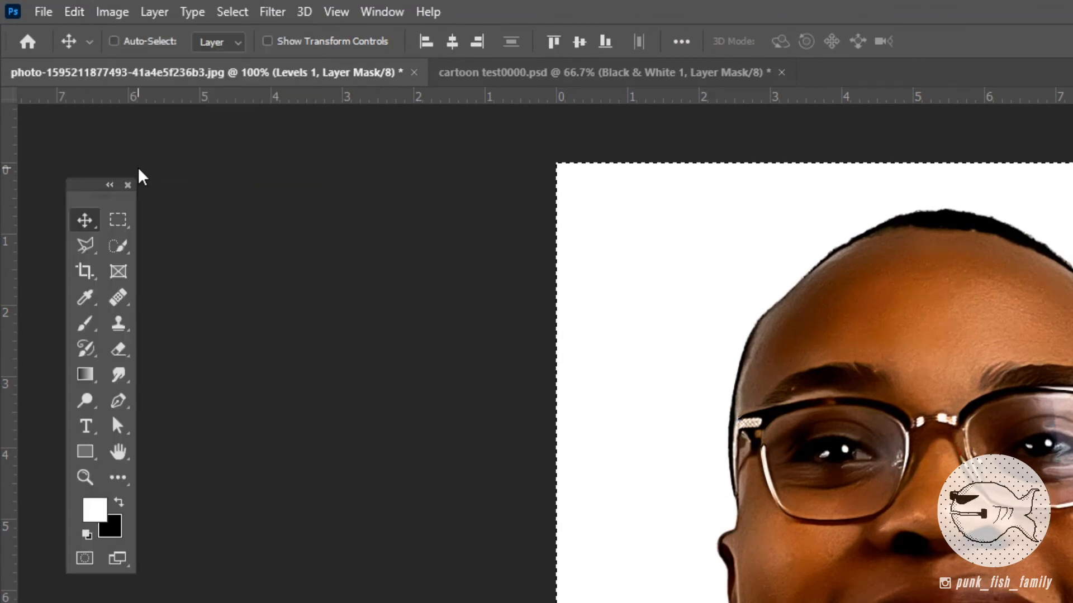
Create a new 800 x 800 pixel document at 72 pixels/inch and paste the merged portrait into it.
click(42, 11)
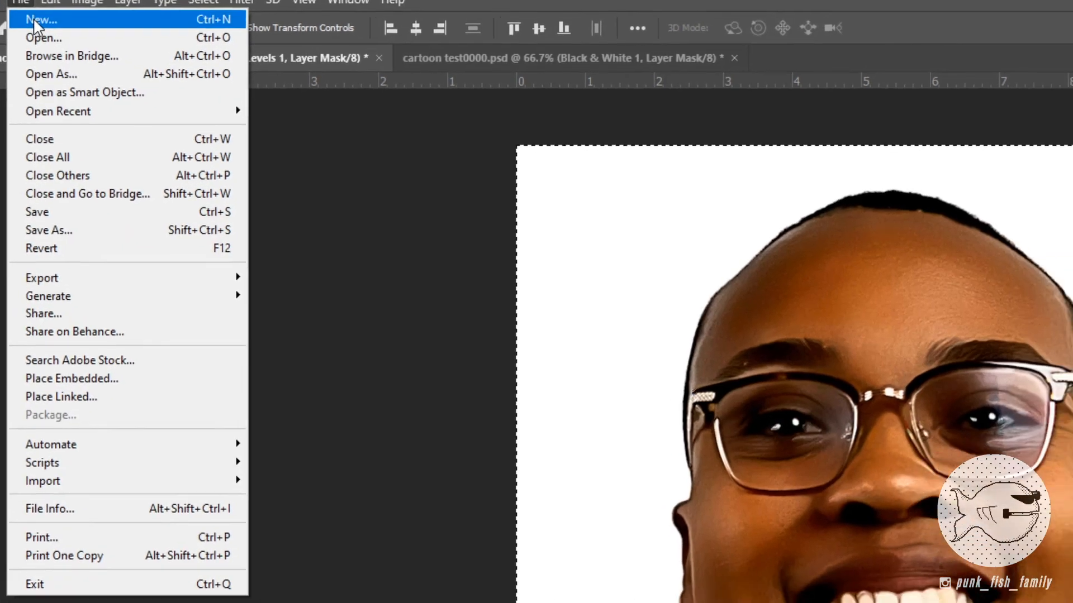
click(56, 31)
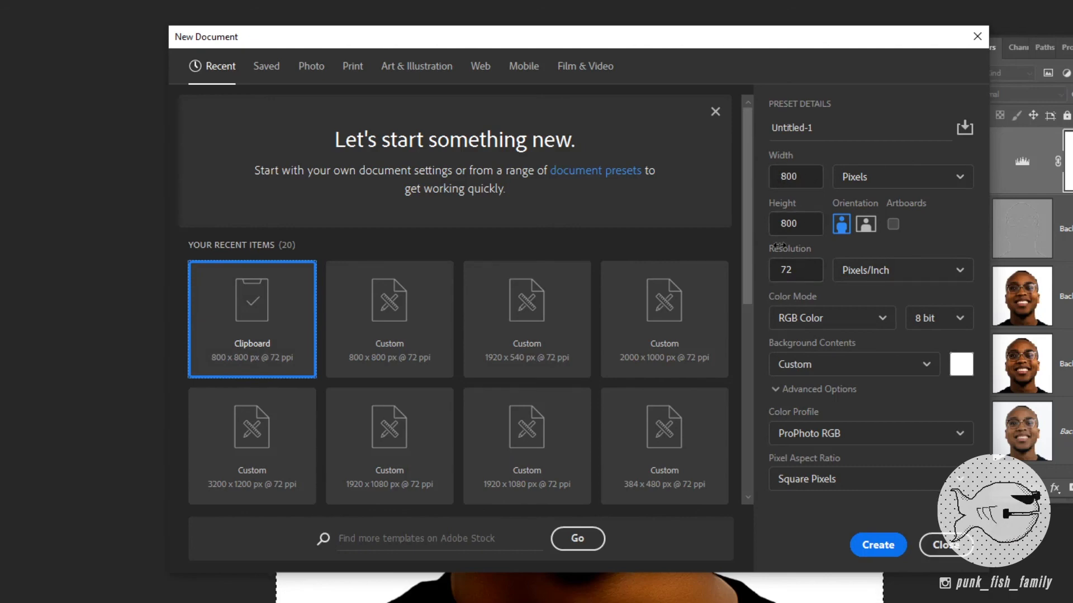
click(879, 546)
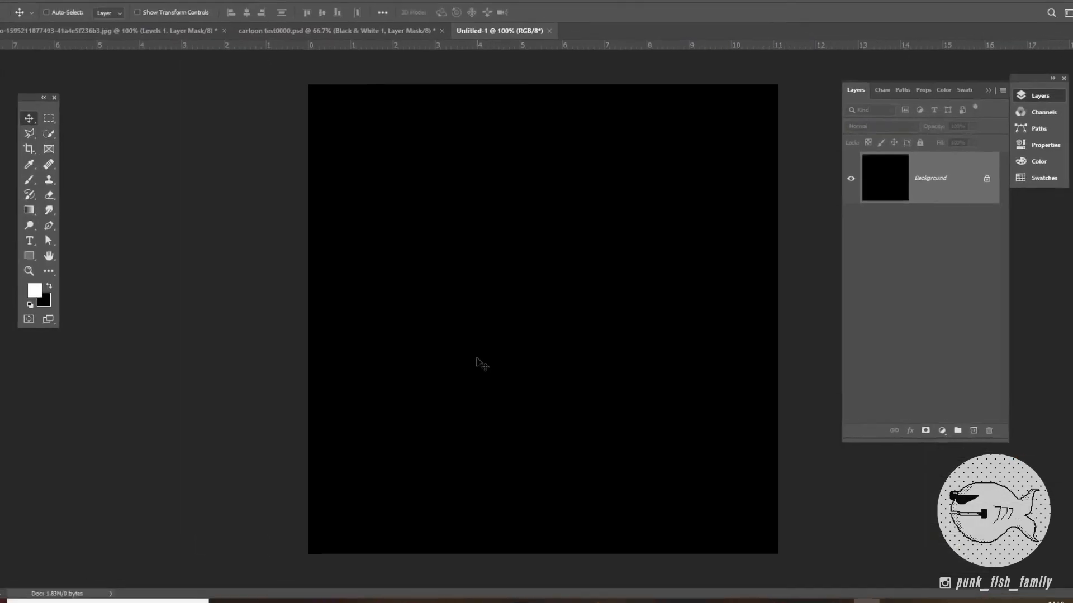
click(42, 6)
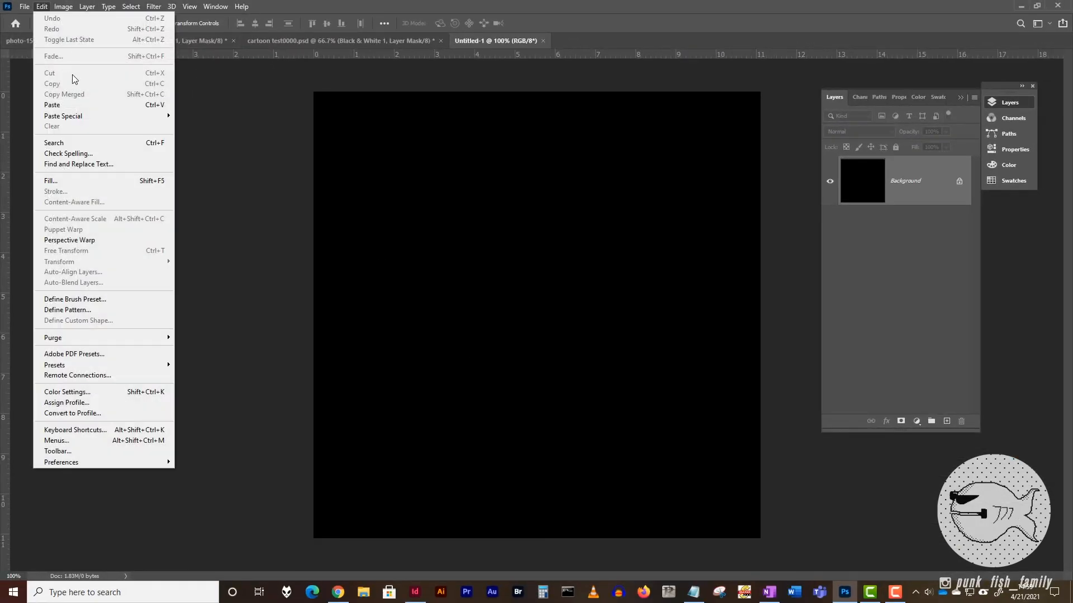
click(85, 107)
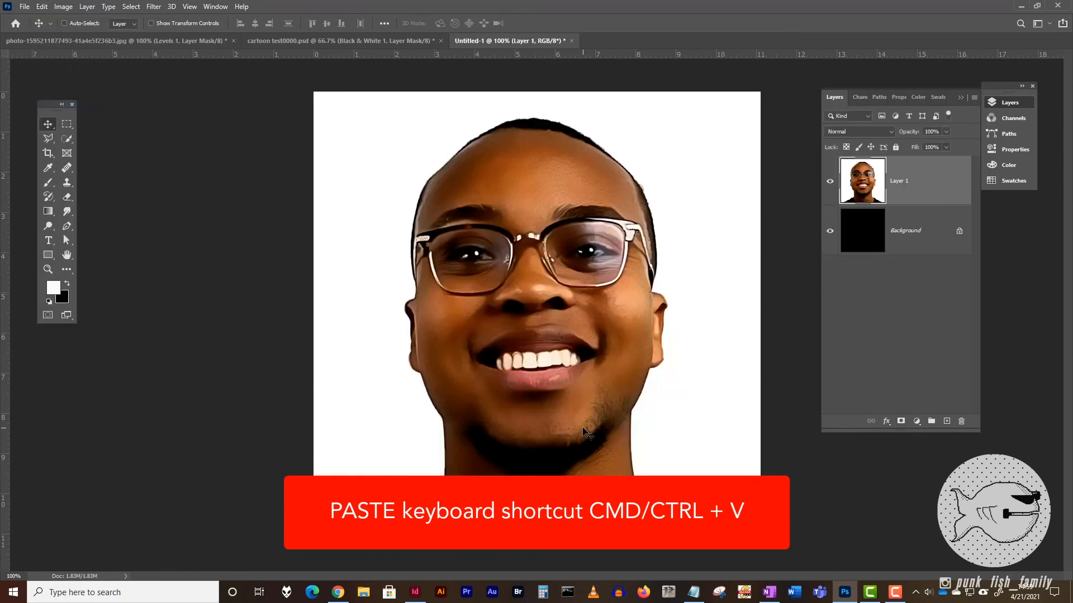
Set the new document's resolution to 240 pixels/inch in Image Size with resampling on.
click(67, 8)
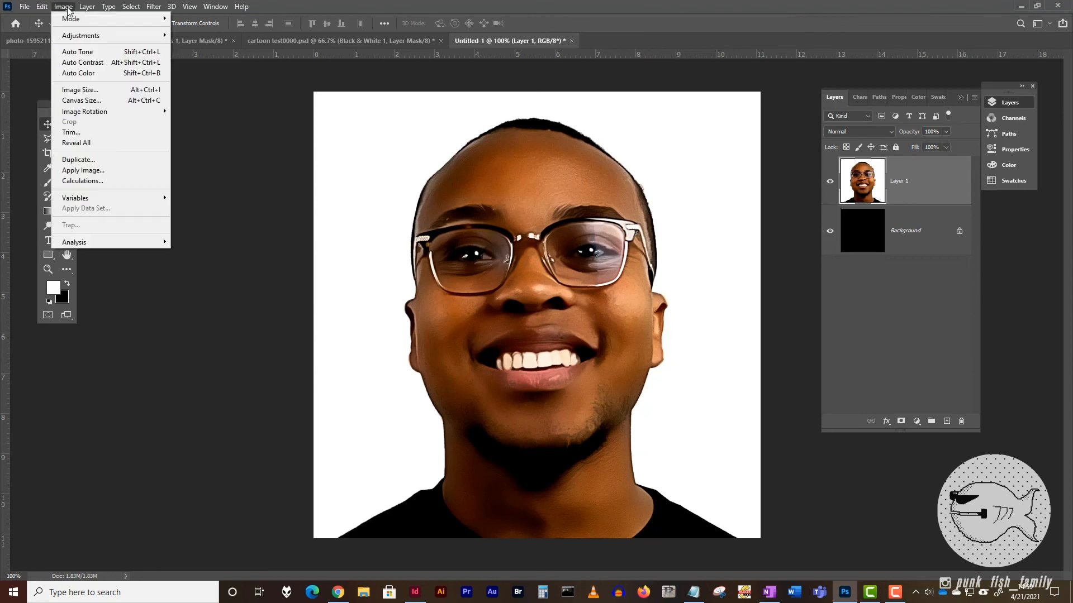
click(96, 91)
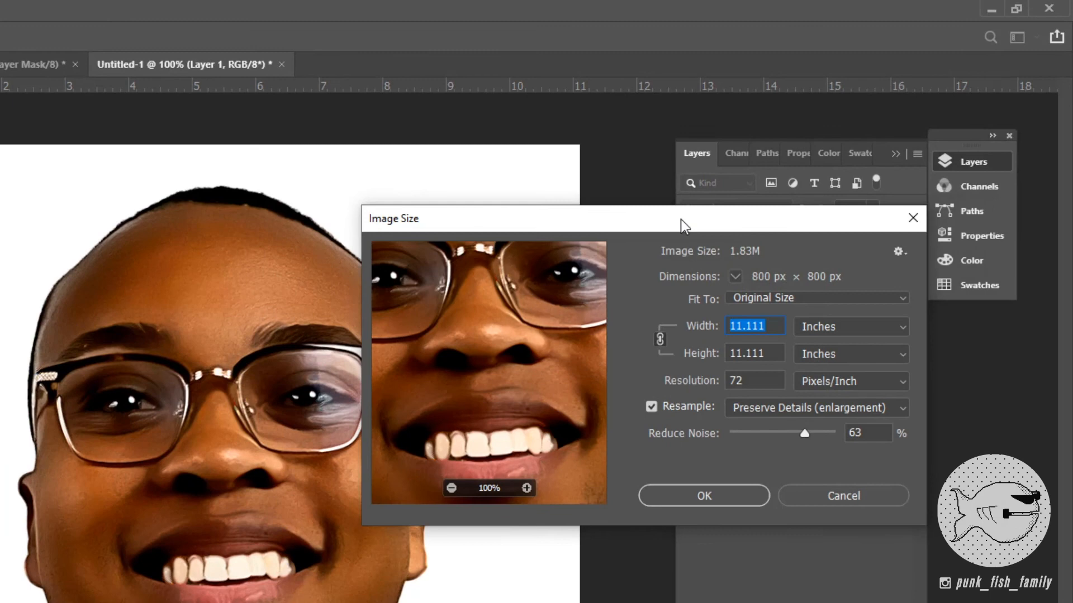
drag(681, 219, 745, 233)
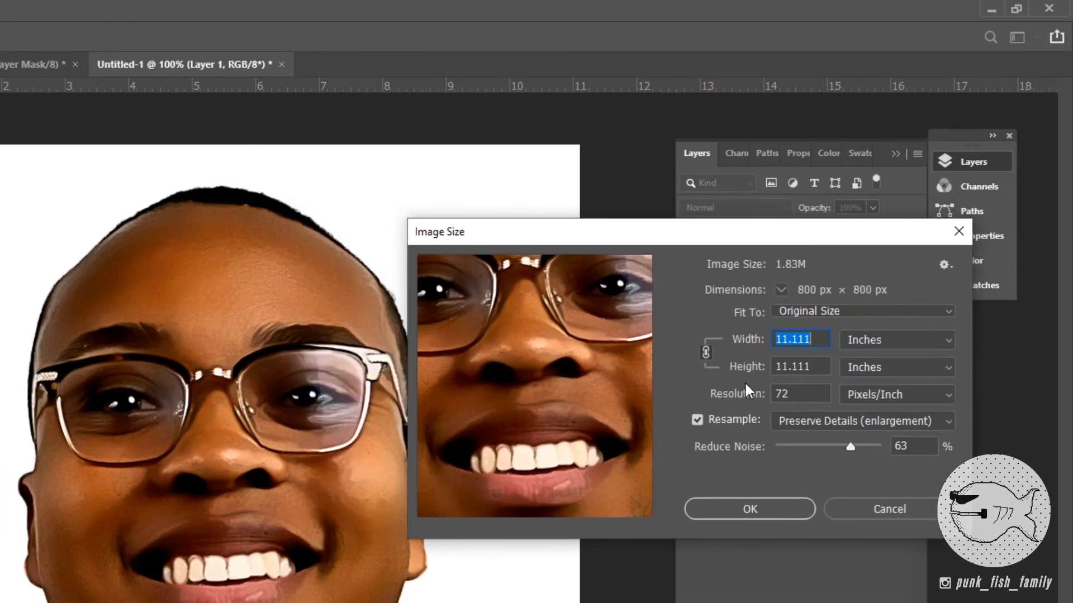
click(786, 395)
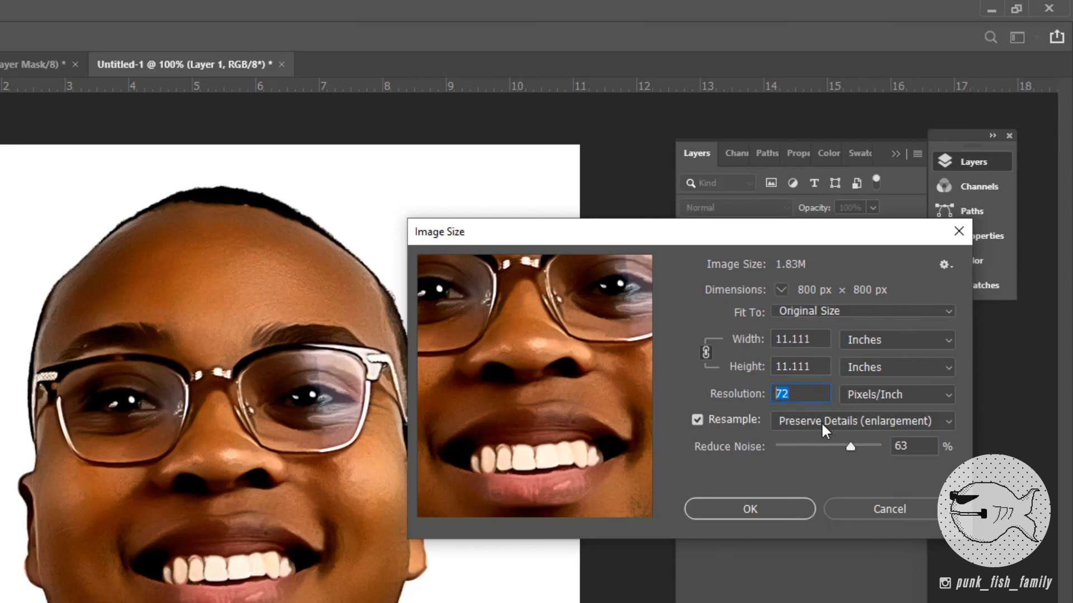
text(240)
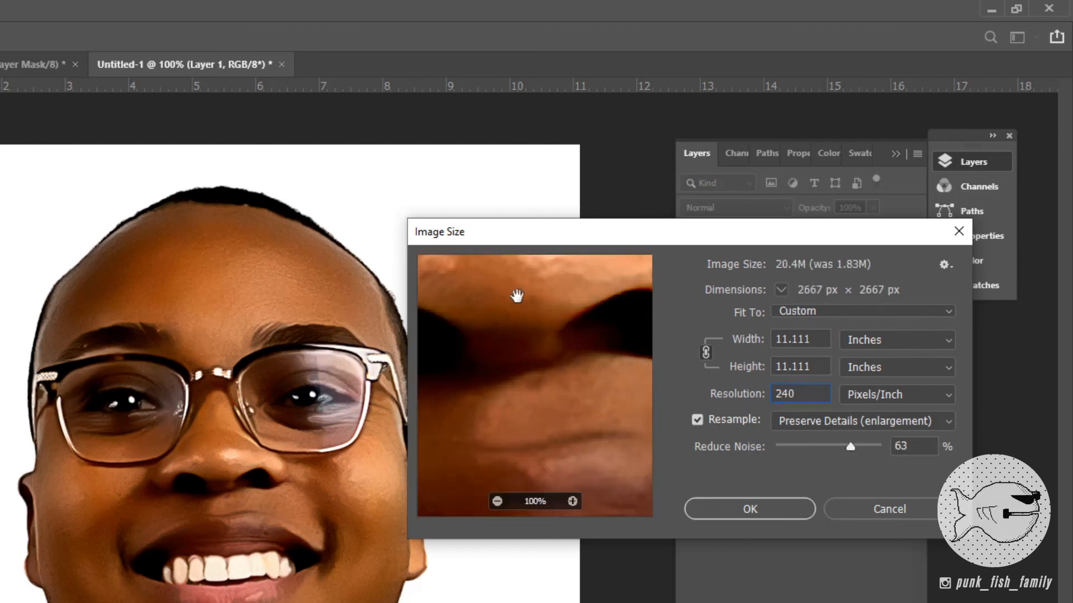
Examine the eyes and glasses in the Image Size preview to judge the enlargement quality.
drag(515, 297, 783, 532)
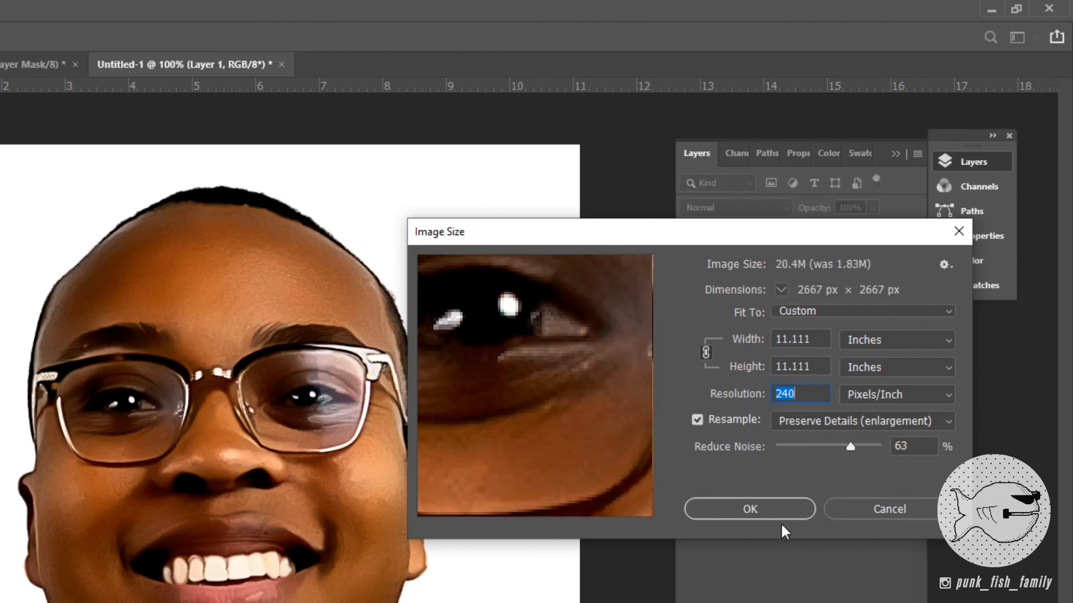
drag(502, 349, 602, 405)
drag(535, 359, 628, 430)
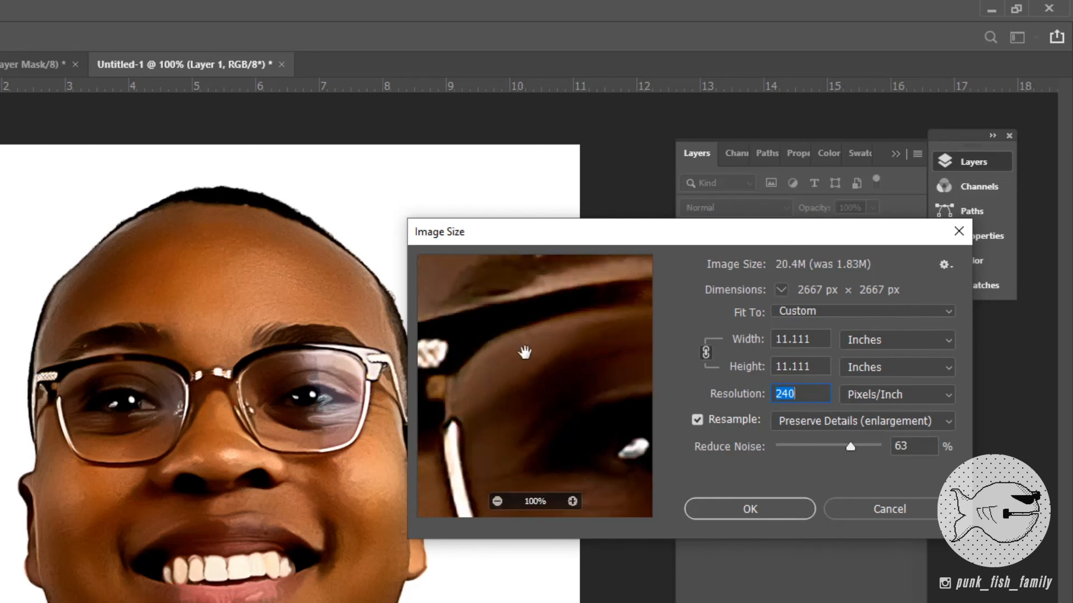
drag(525, 352, 574, 378)
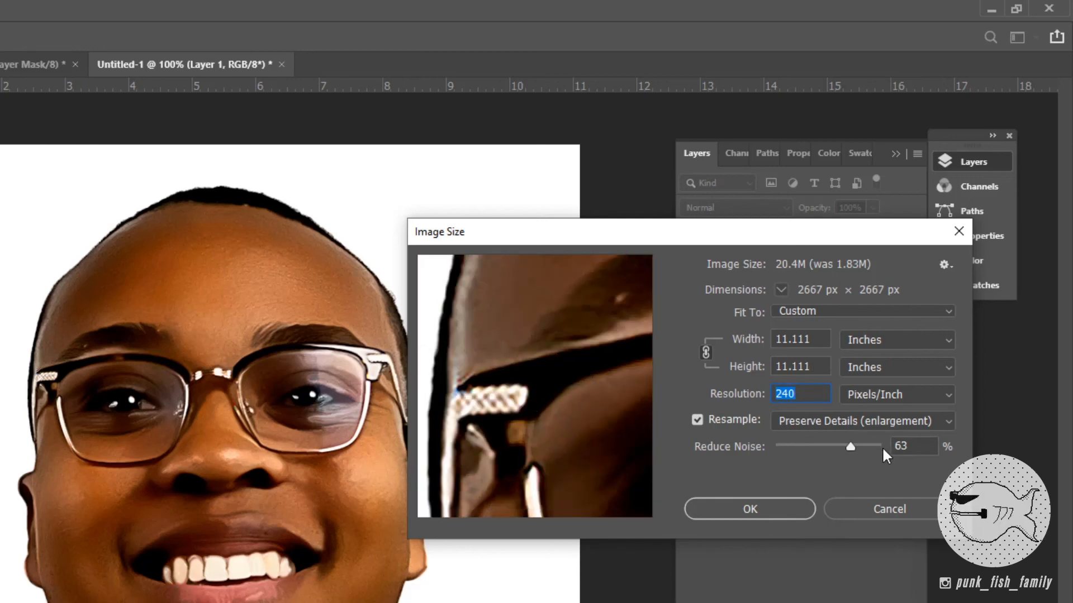
drag(581, 414, 455, 352)
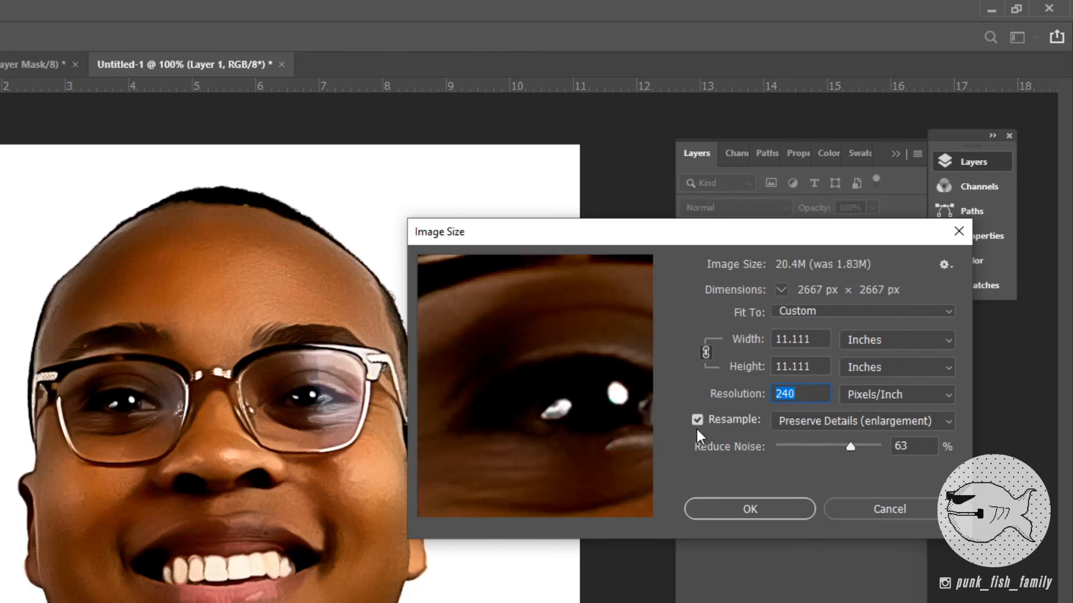
drag(551, 409, 450, 384)
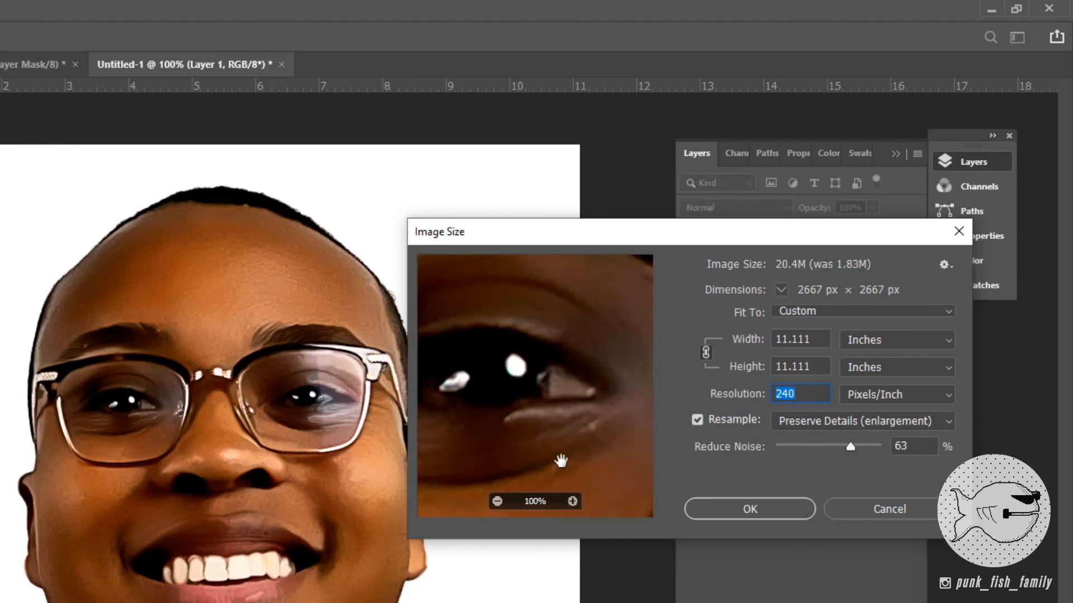
drag(609, 373, 563, 485)
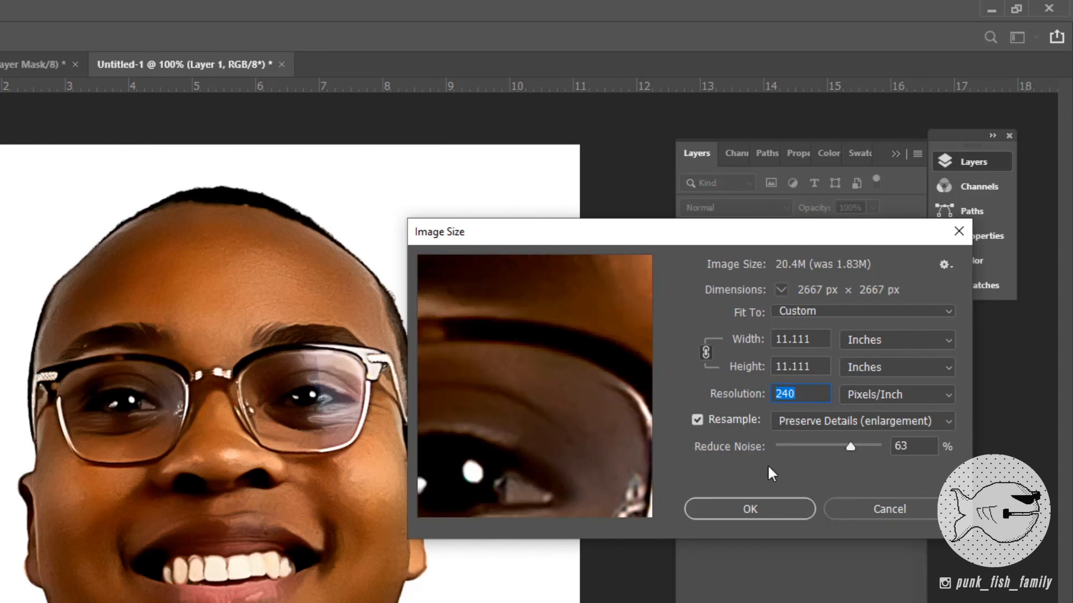
Try Bicubic Smoother (enlargement) resampling on the forehead preview, and switch back to Preserve Details (enlargement).
click(946, 414)
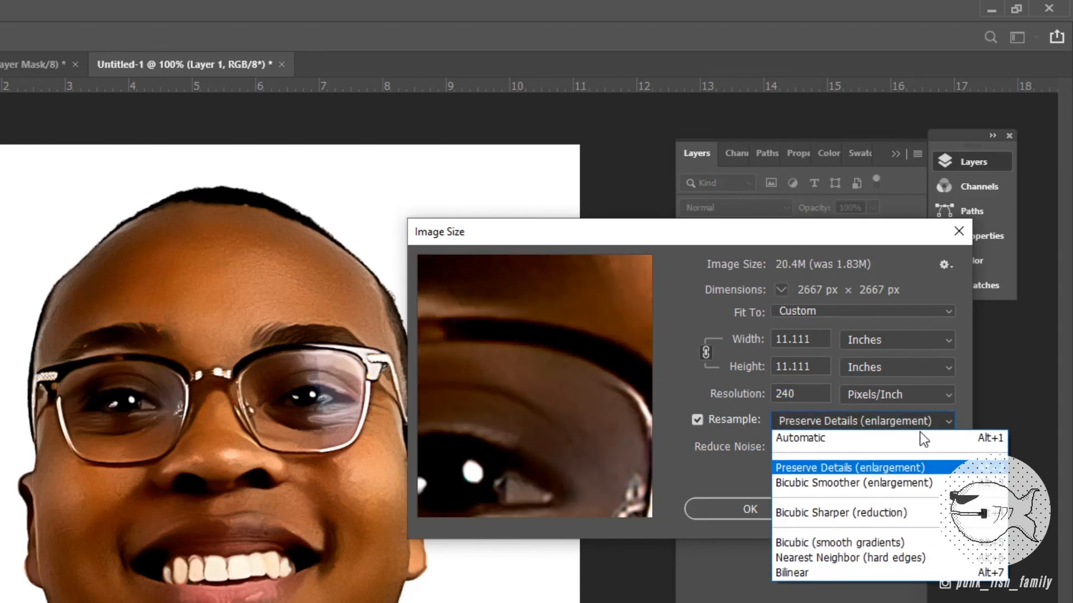
click(891, 484)
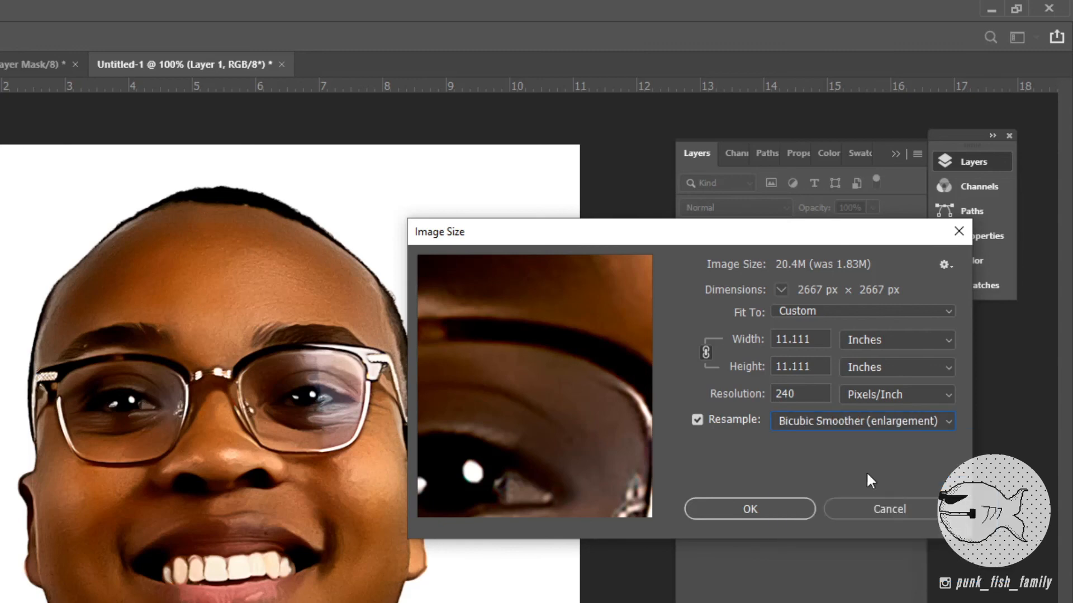
drag(609, 374, 498, 431)
drag(571, 355, 515, 414)
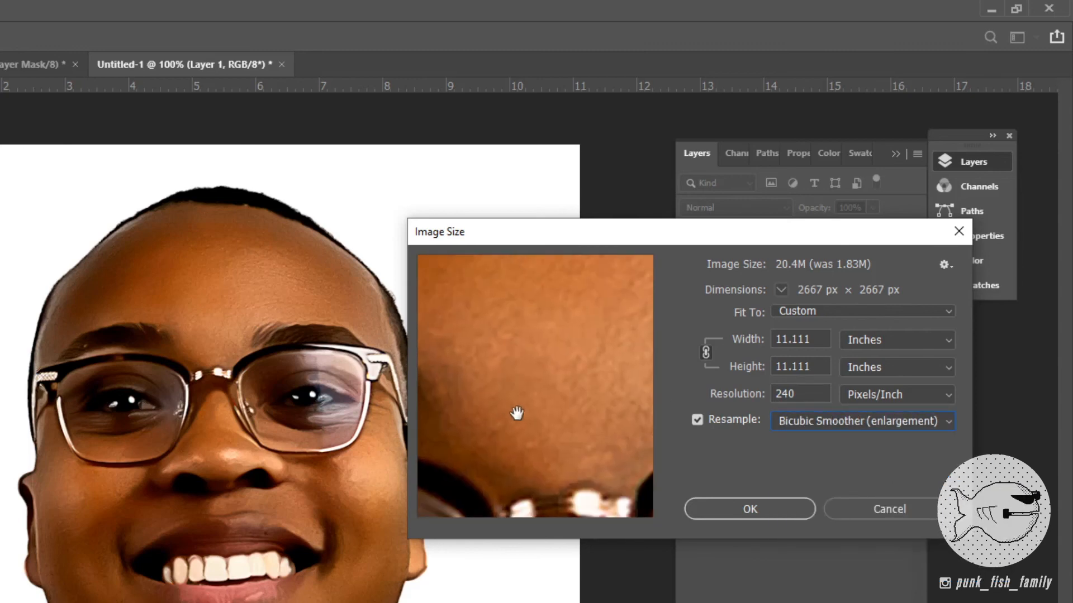
click(948, 420)
click(852, 468)
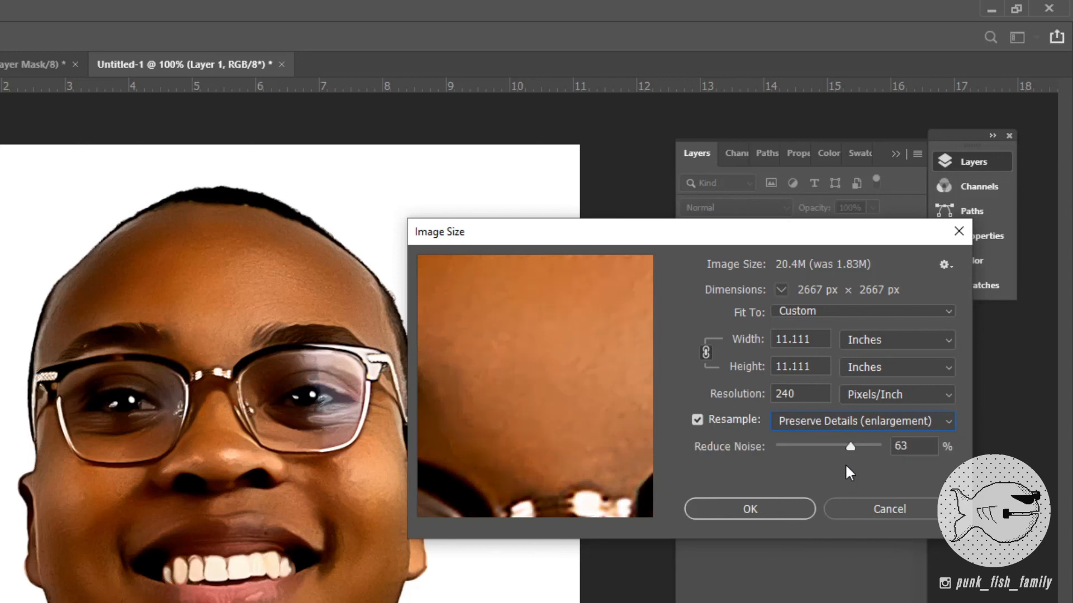
Set Reduce Noise to 100% for the enlargement and apply the new image size.
drag(850, 445, 905, 448)
drag(544, 452, 579, 306)
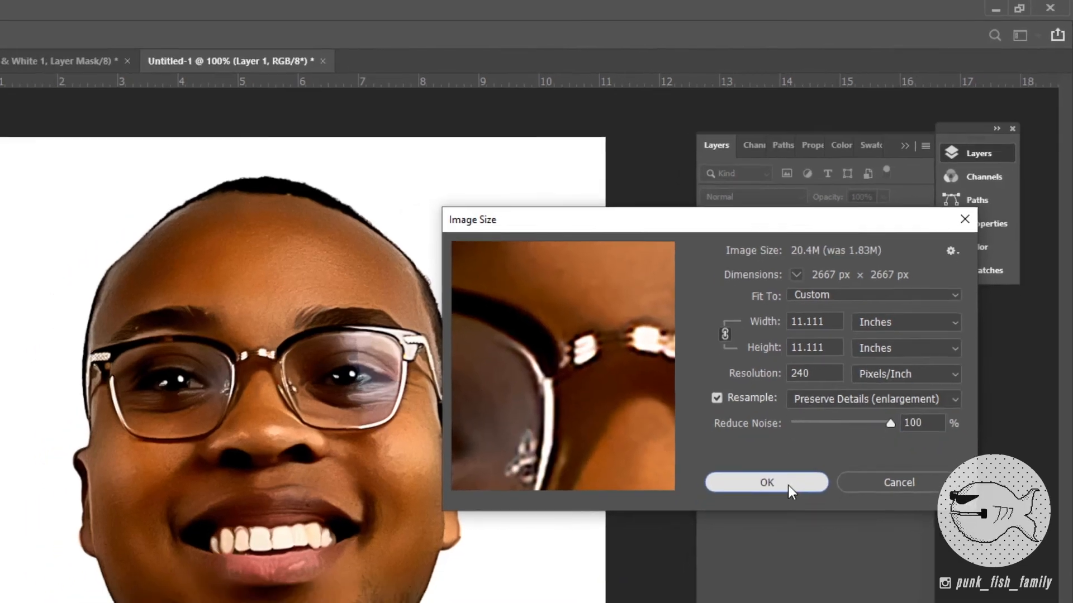
click(771, 514)
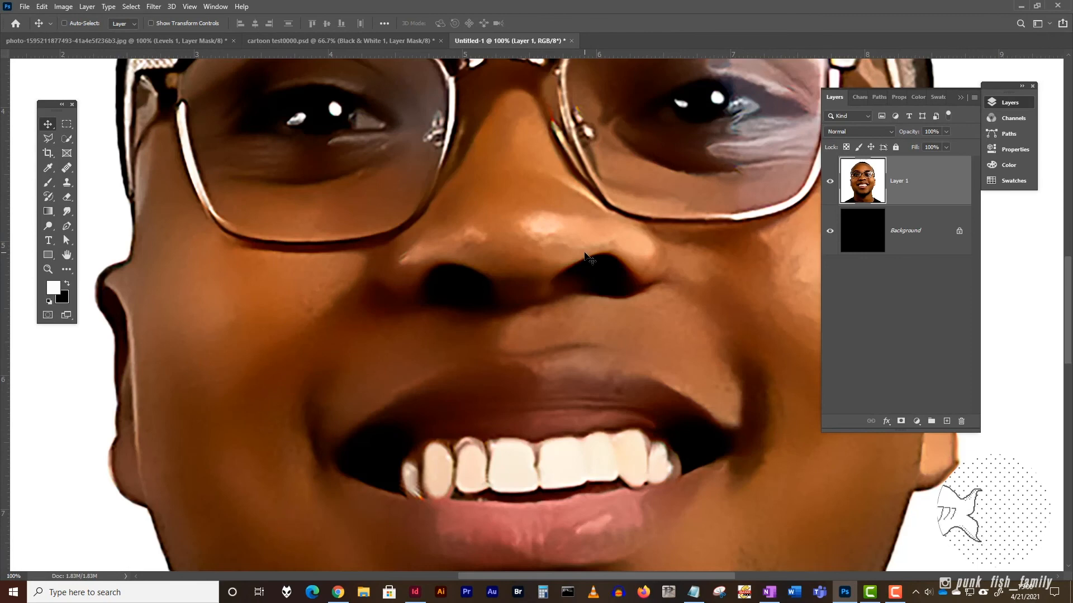
key(ctrl+0)
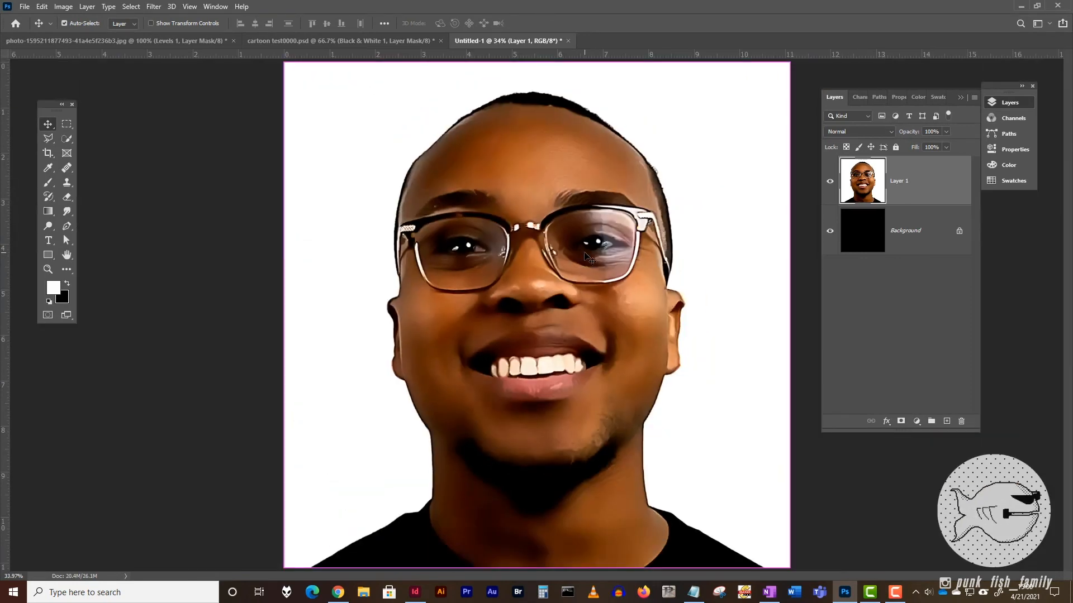